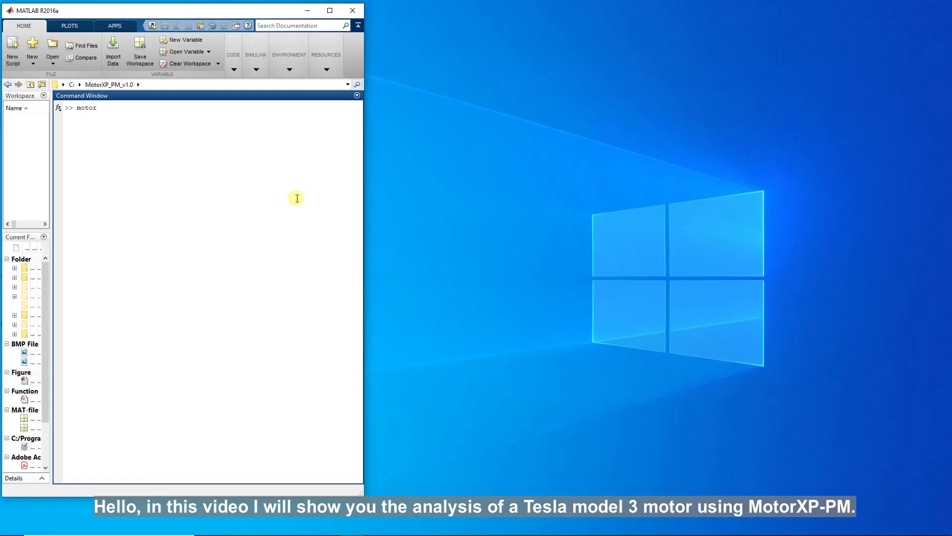
Step: Launch MotorXP-PM by running the motorxp command in MATLAB
{"action": "key", "text": "Return"}
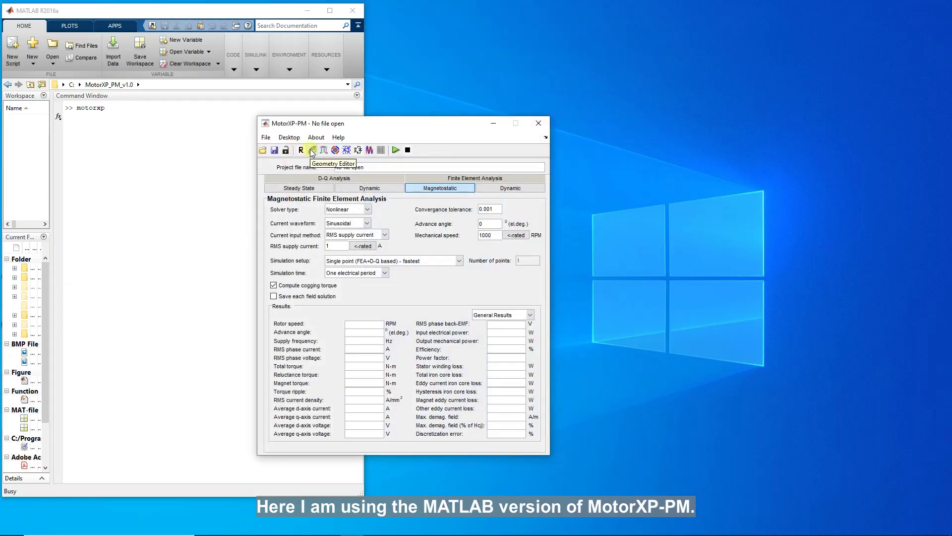
Step: Set the stator to 54 slots and turn off automatic geometry updates
{"action": "left_click", "coordinate": [312, 150]}
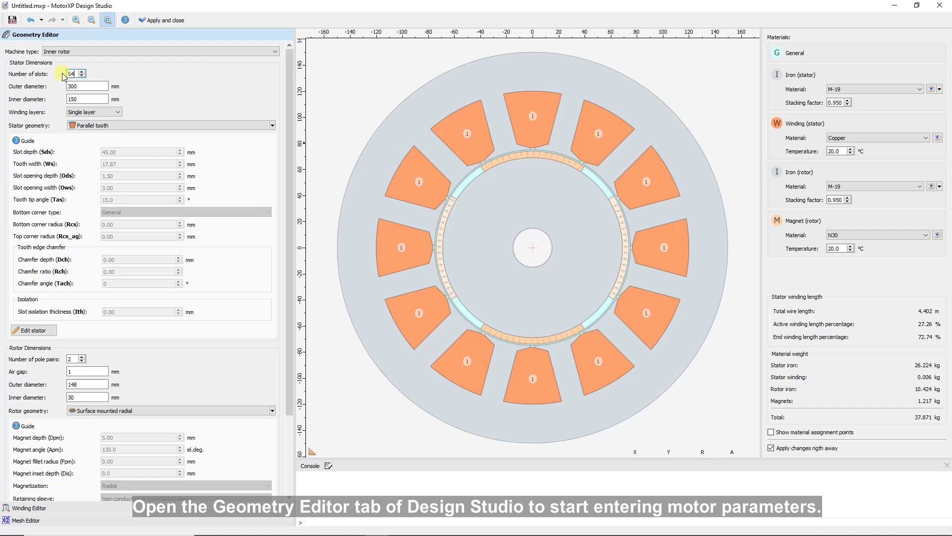
{"action": "key", "text": "Return"}
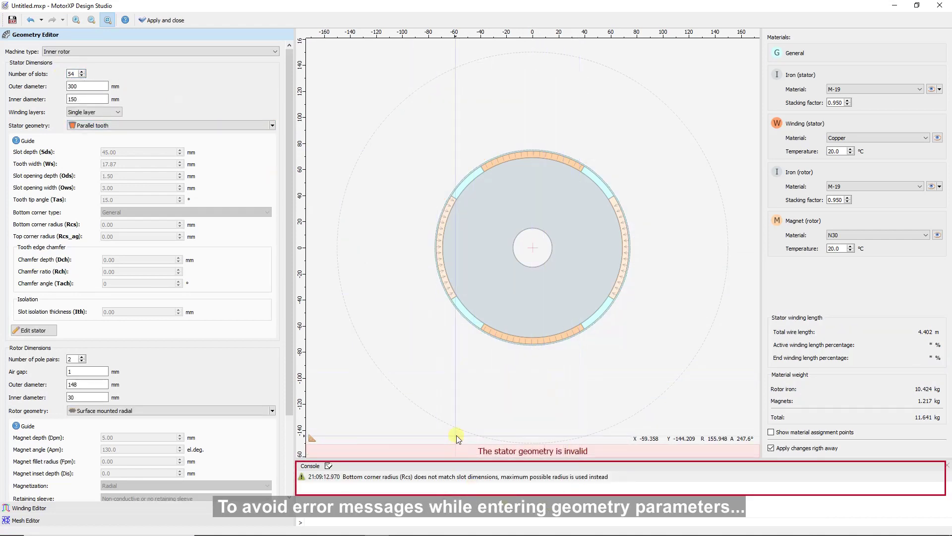
{"action": "left_click", "coordinate": [772, 449]}
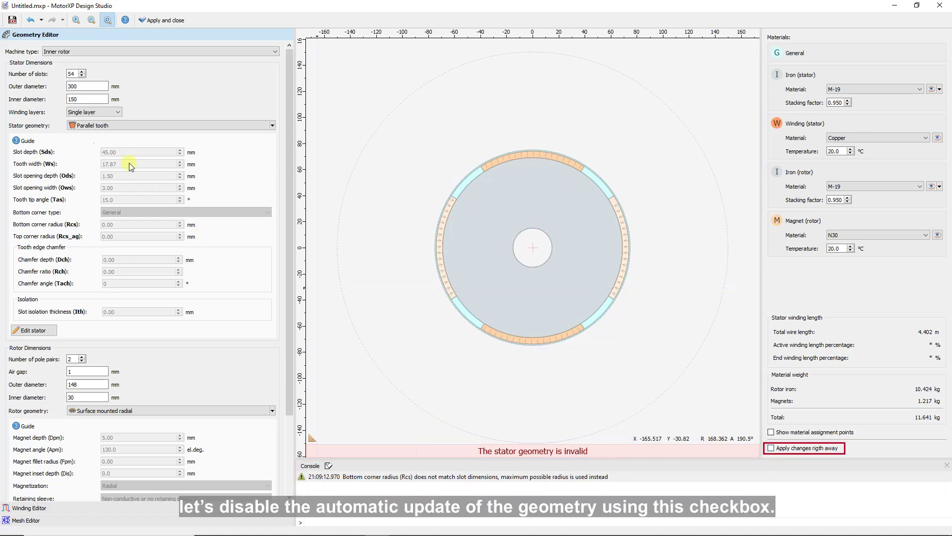
Step: Set stator outer diameter 225 mm, inner diameter 151.3 mm, and a double-layer winding
{"action": "double_click", "coordinate": [79, 86]}
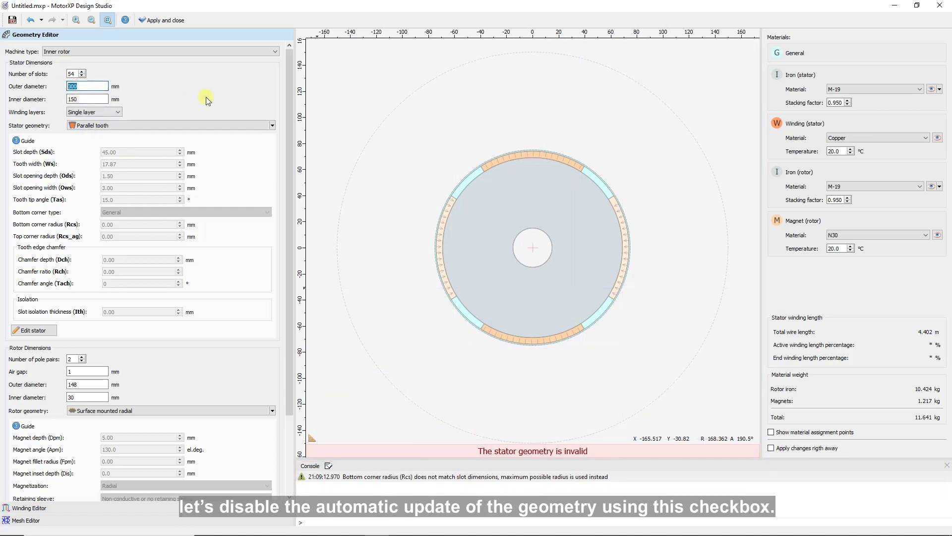
{"action": "type", "text": "225"}
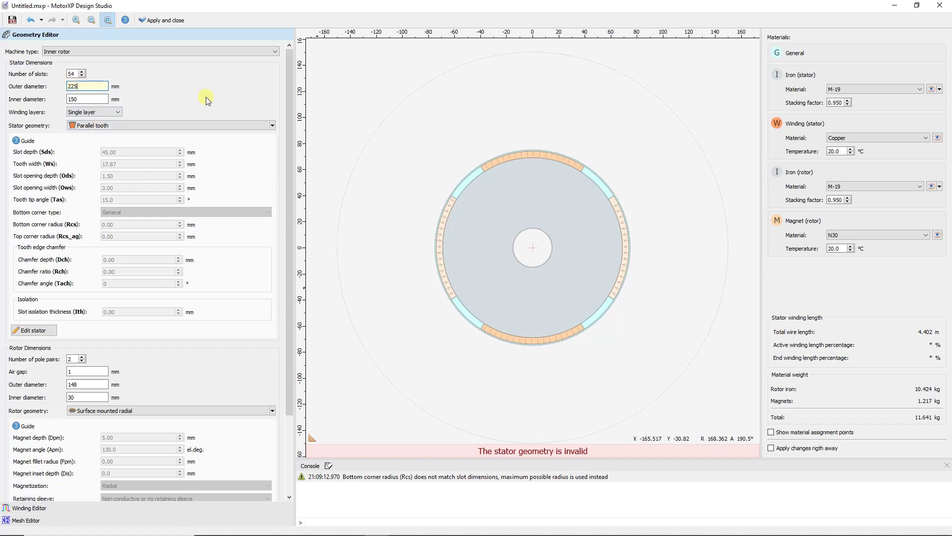
{"action": "left_click", "coordinate": [79, 99]}
{"action": "double_click", "coordinate": [79, 99]}
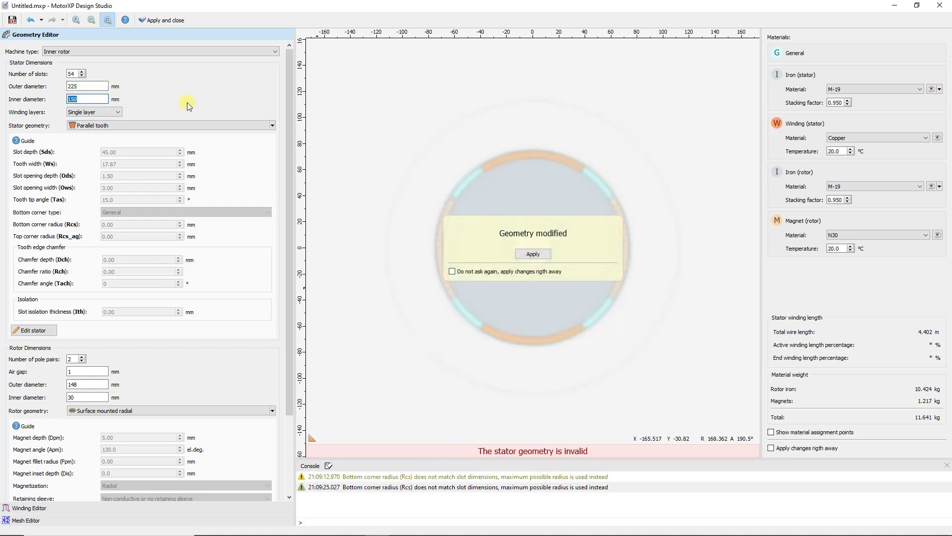
{"action": "type", "text": "151.3"}
{"action": "left_click", "coordinate": [115, 113]}
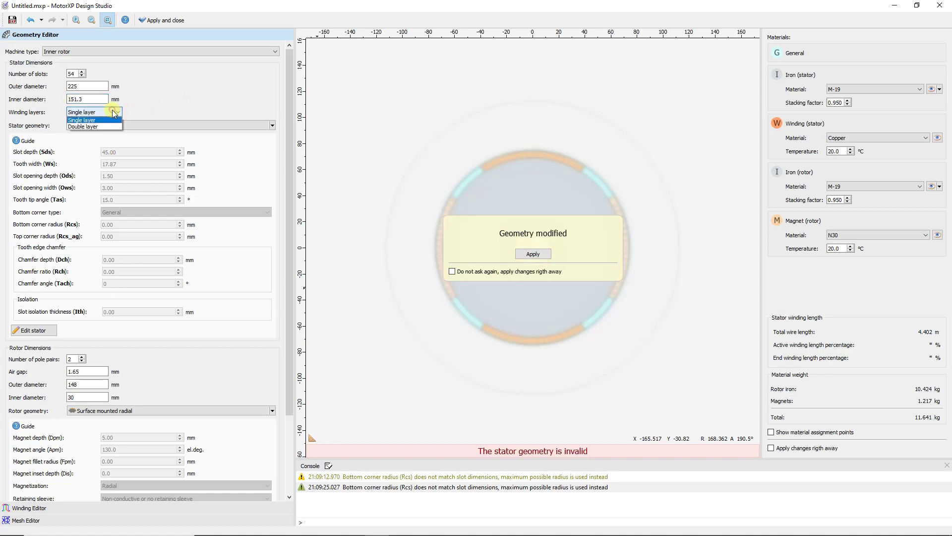
{"action": "left_click", "coordinate": [98, 127]}
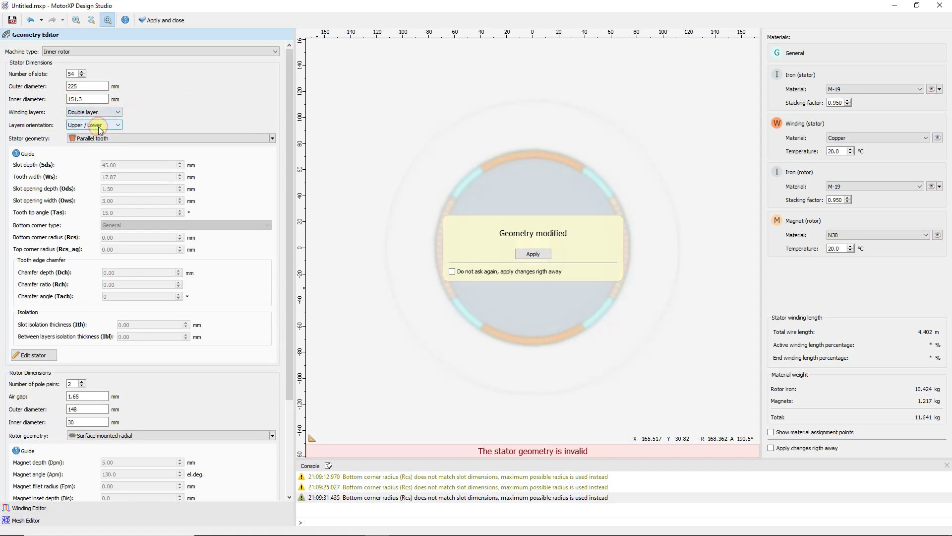
Step: In the parallel-tooth slot guide, set slot depth 18.85 mm and tooth width 4.35 mm
{"action": "left_click", "coordinate": [44, 356]}
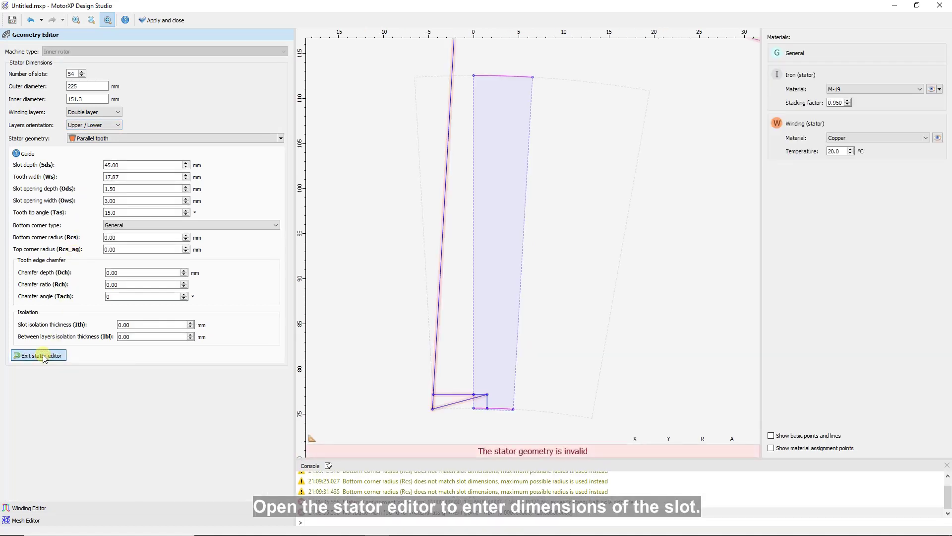
{"action": "left_click", "coordinate": [21, 155]}
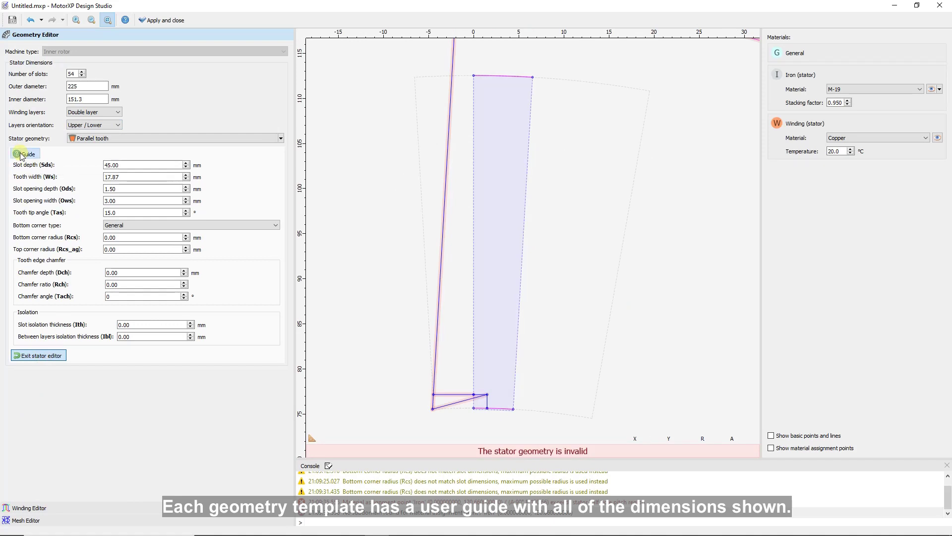
{"action": "left_click", "coordinate": [119, 165]}
{"action": "double_click", "coordinate": [122, 164]}
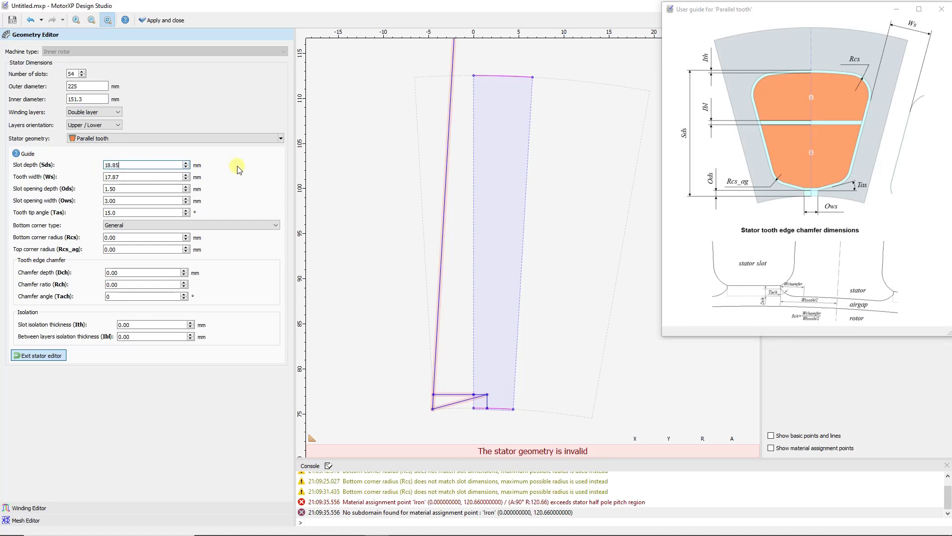
{"action": "double_click", "coordinate": [129, 177]}
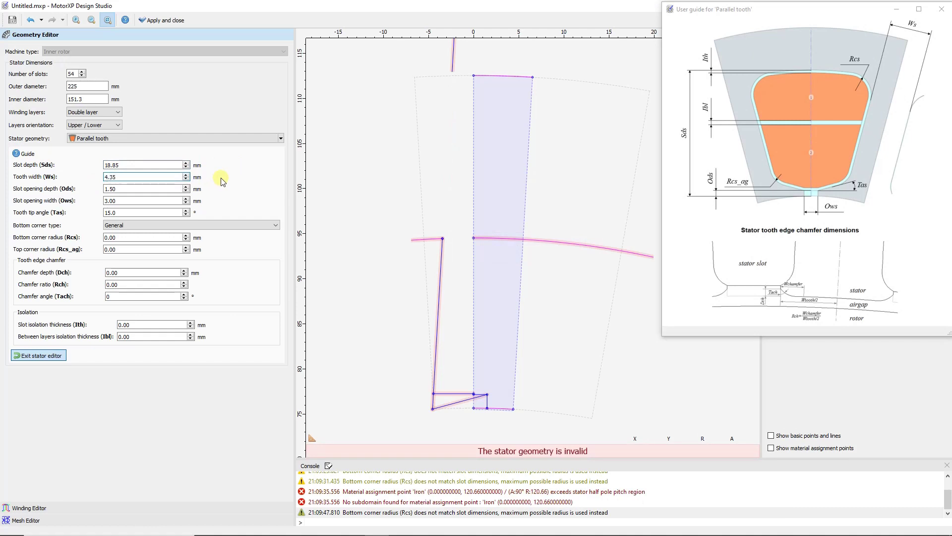
{"action": "key", "text": "Return"}
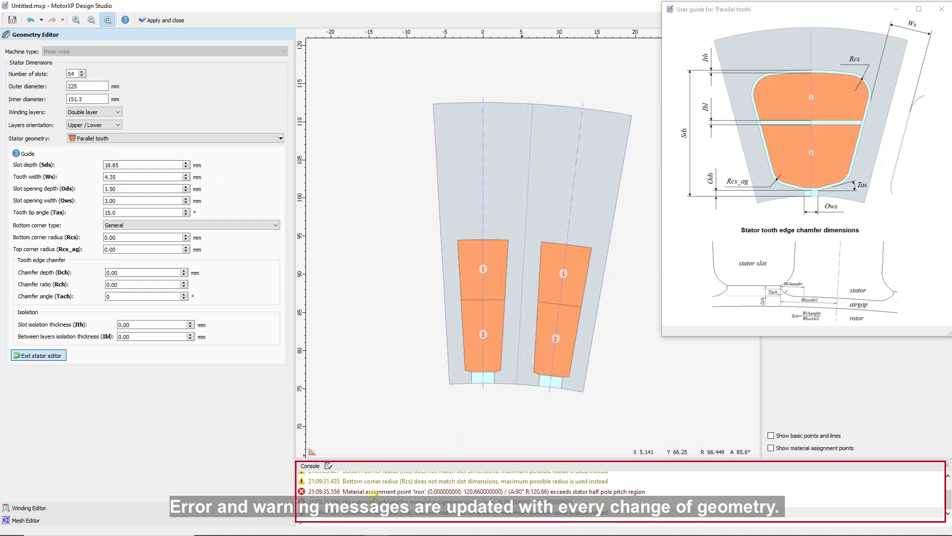
{"action": "left_click", "coordinate": [327, 467]}
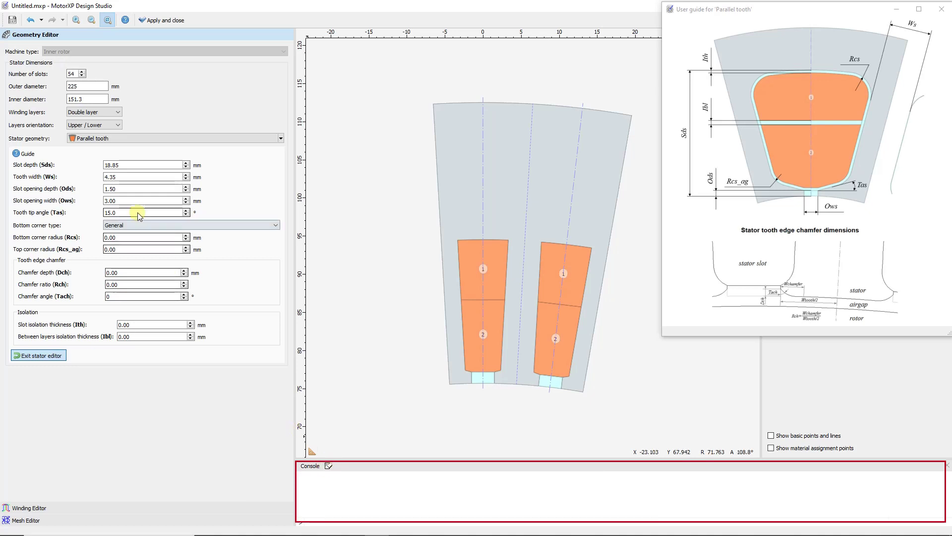
Step: Set slot opening 1.00 deep and 2.50 wide, corner radius 2.5 and isolation 0.4 mm
{"action": "double_click", "coordinate": [104, 189]}
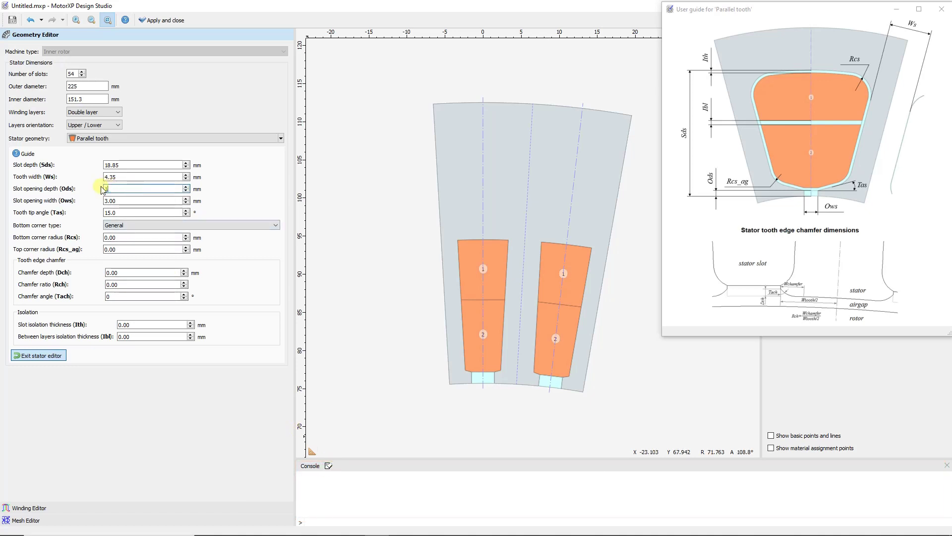
{"action": "type", "text": "1"}
{"action": "double_click", "coordinate": [148, 200]}
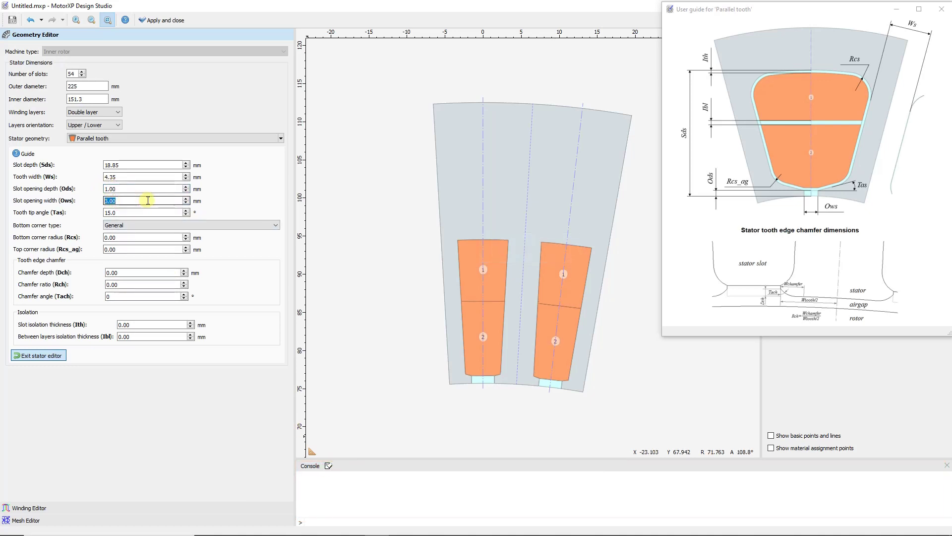
{"action": "double_click", "coordinate": [138, 237]}
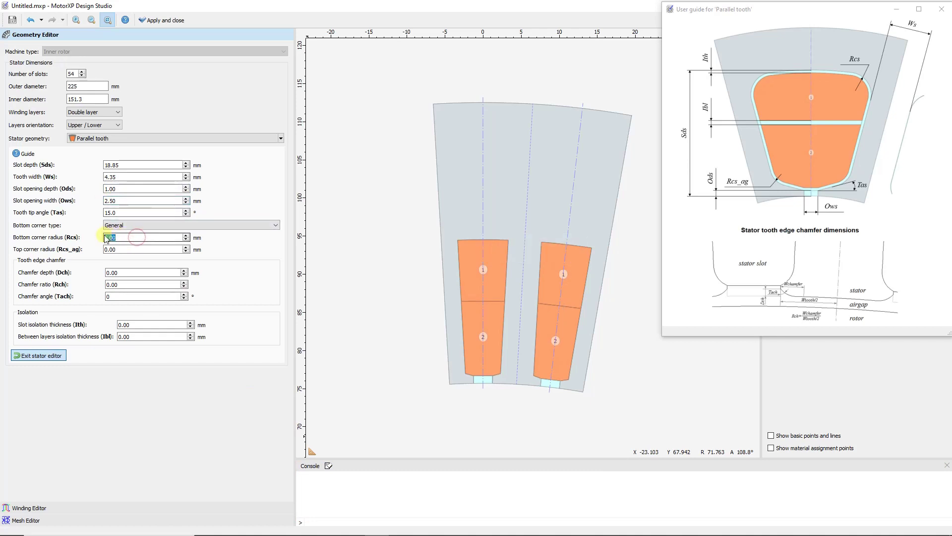
{"action": "type", "text": "2.5"}
{"action": "double_click", "coordinate": [146, 324]}
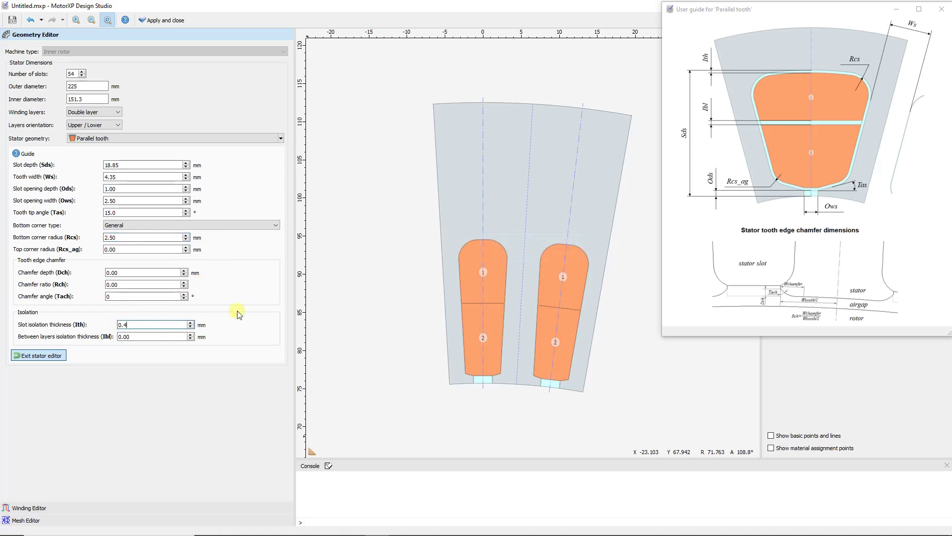
{"action": "type", "text": "0.4"}
{"action": "key", "text": "Return"}
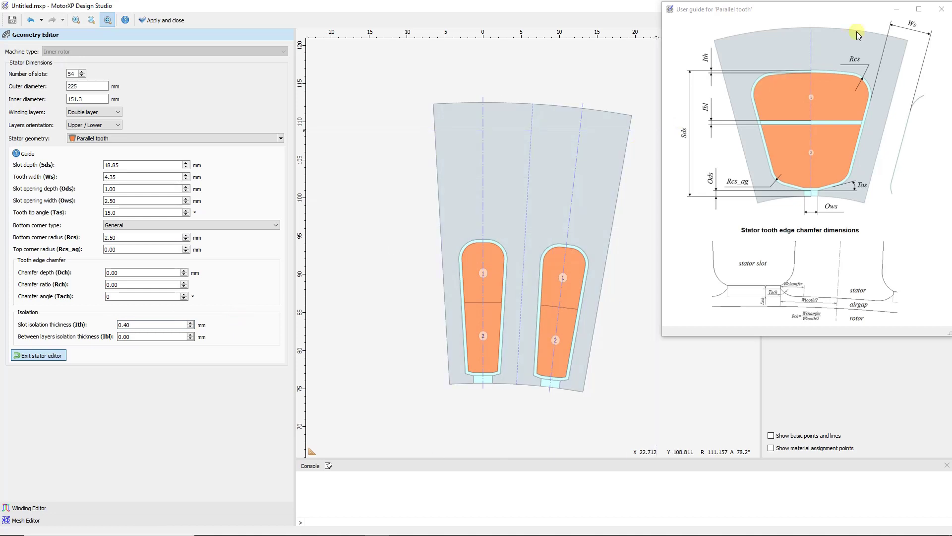
{"action": "left_click", "coordinate": [942, 9]}
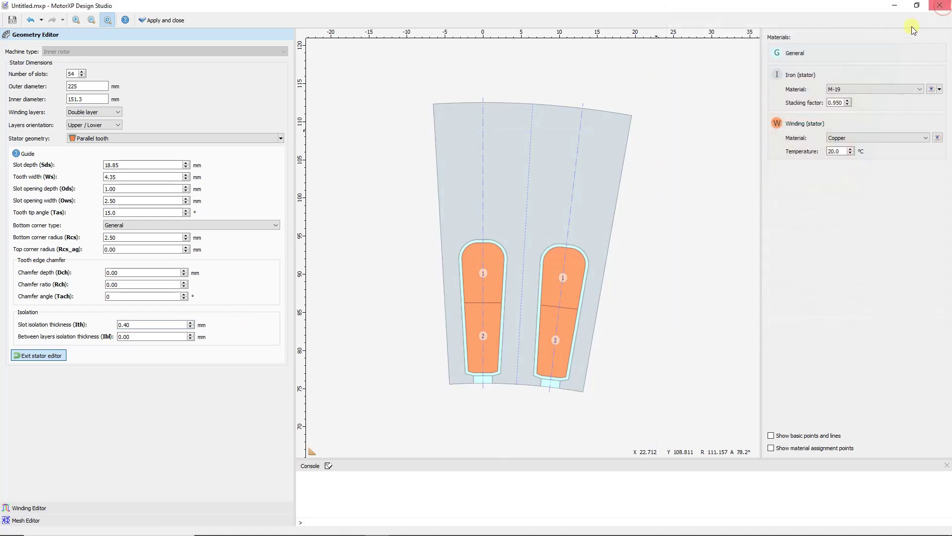
Step: Regenerate the motor and set 134 mm stack length, 6.67° rotor skew and 4 magnet segments
{"action": "left_click", "coordinate": [28, 356]}
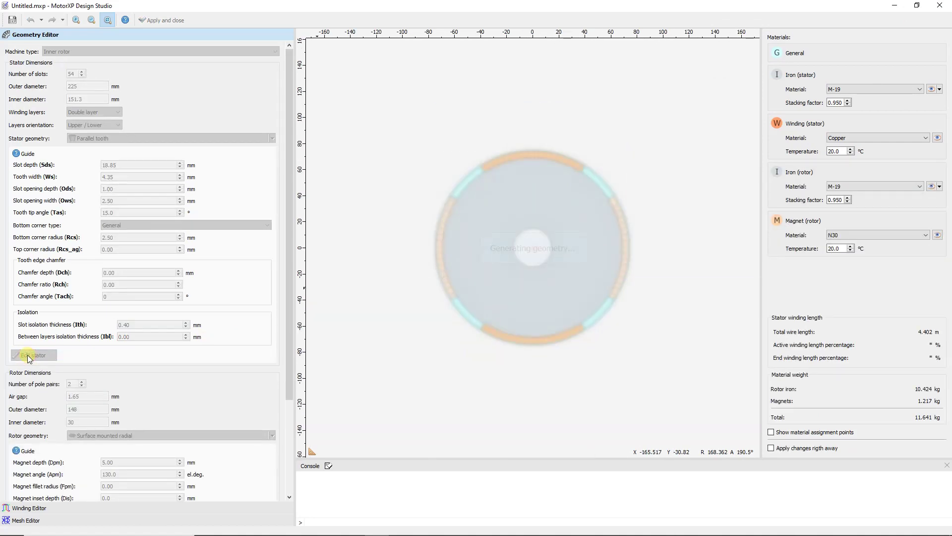
{"action": "scroll", "coordinate": [171, 392], "scroll_direction": "down", "scroll_amount": 4}
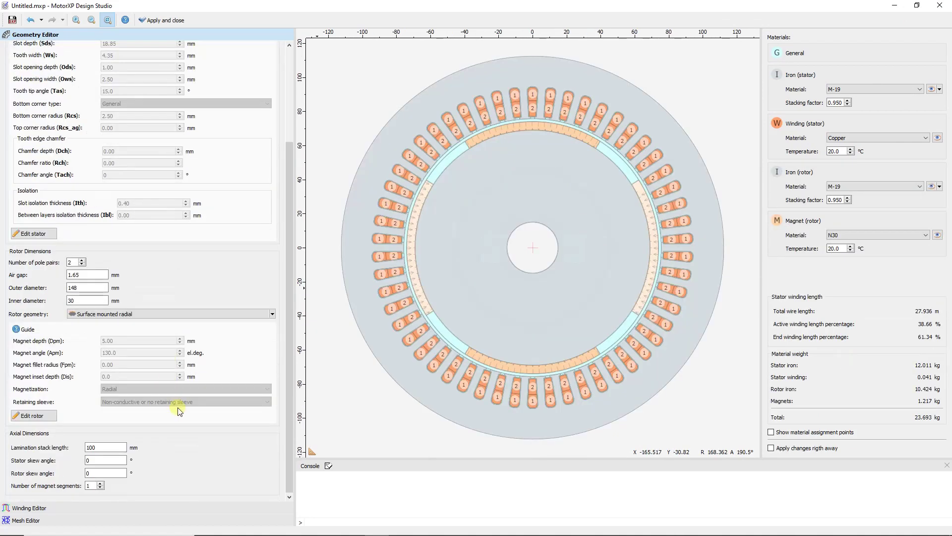
{"action": "double_click", "coordinate": [96, 447]}
{"action": "double_click", "coordinate": [96, 472]}
{"action": "double_click", "coordinate": [89, 485]}
{"action": "left_click", "coordinate": [132, 314]}
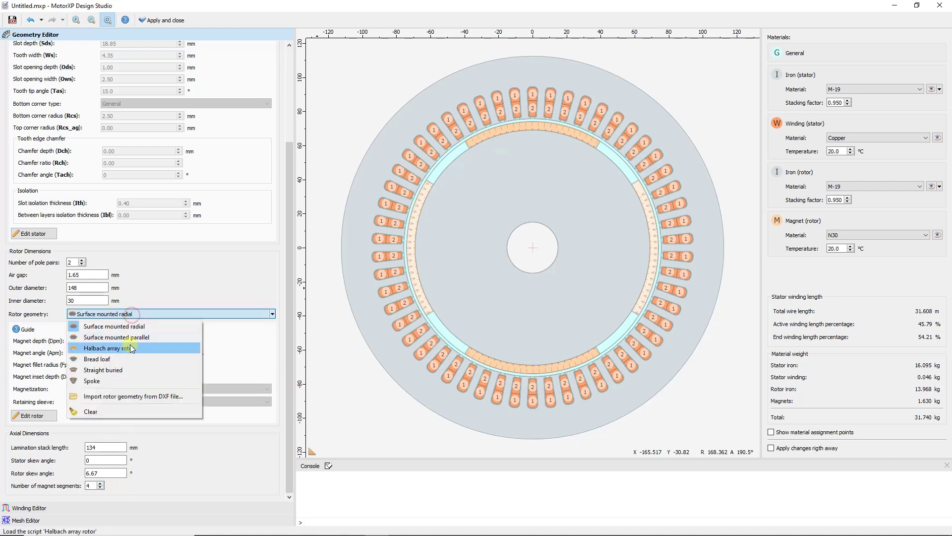
Step: Import Tesla_model3_rotor.dxf as the rotor, cut to a 30° slice with division factor 12
{"action": "left_click", "coordinate": [126, 395]}
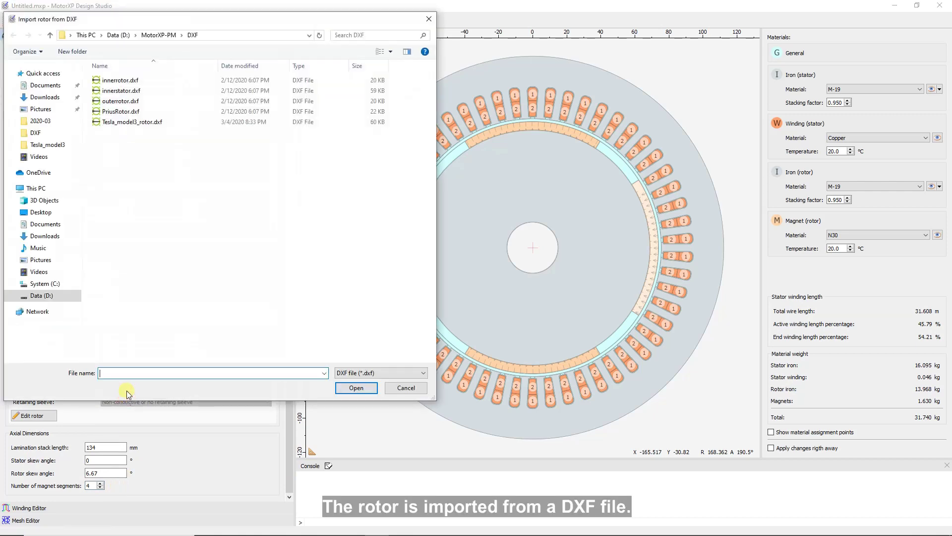
{"action": "double_click", "coordinate": [133, 122]}
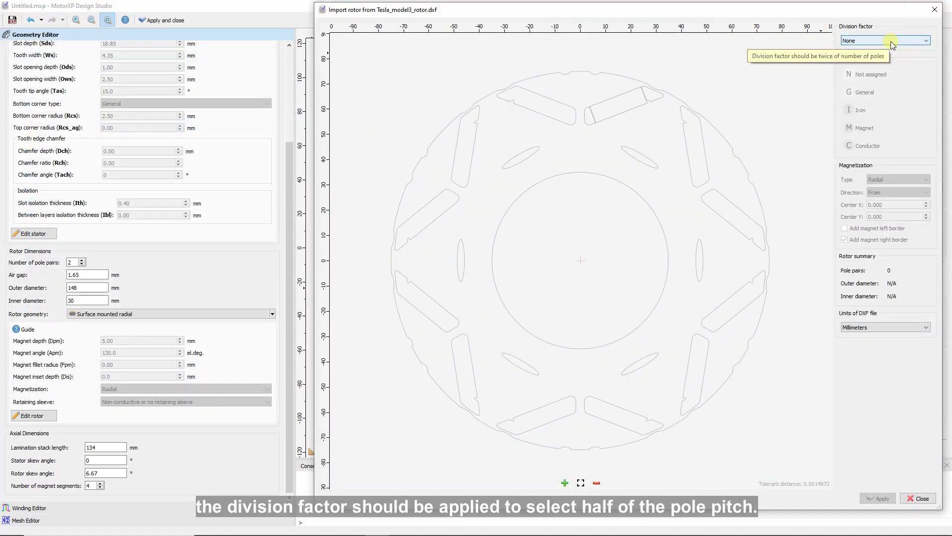
{"action": "left_click", "coordinate": [892, 40]}
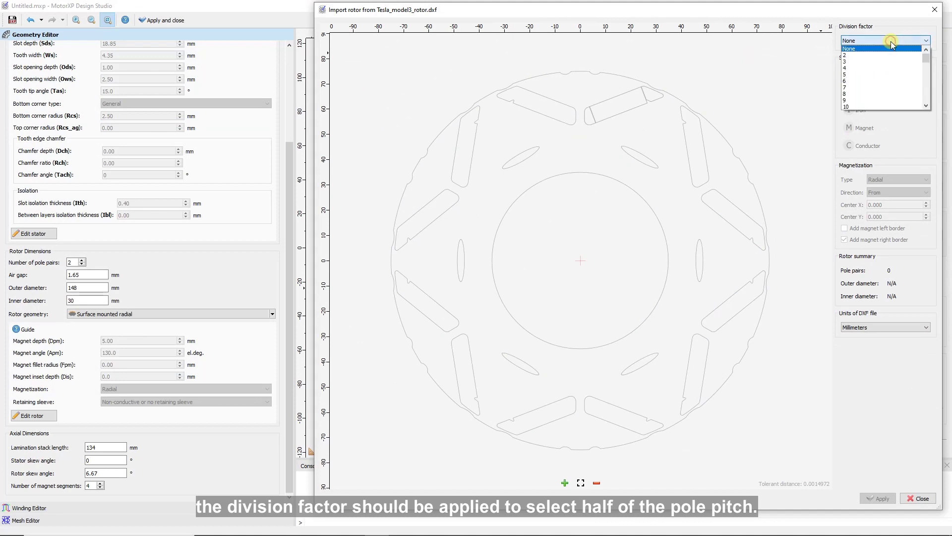
{"action": "scroll", "coordinate": [885, 77], "scroll_direction": "down", "scroll_amount": 2}
{"action": "left_click", "coordinate": [877, 81]}
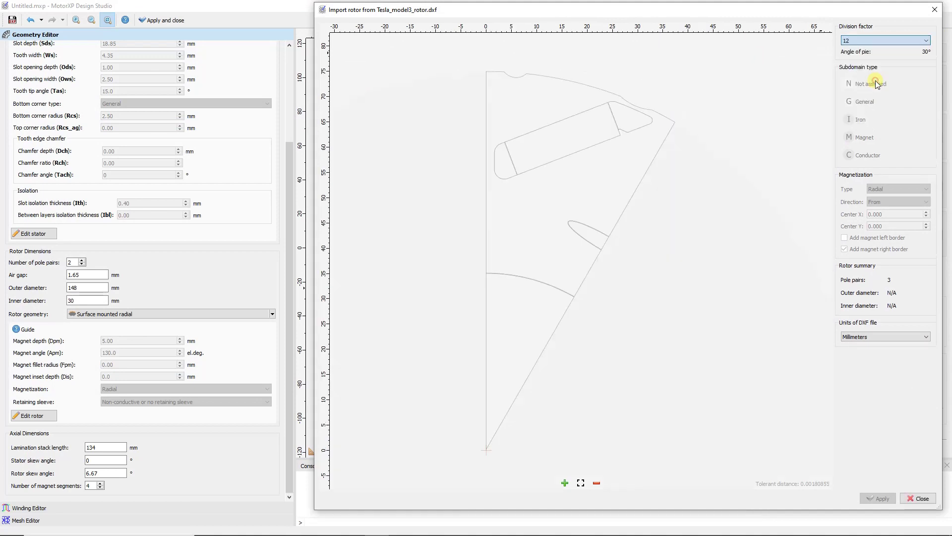
{"action": "left_click", "coordinate": [605, 133]}
Step: Mark the selected rotor region as a magnet with parallel magnetization
{"action": "left_click", "coordinate": [850, 139]}
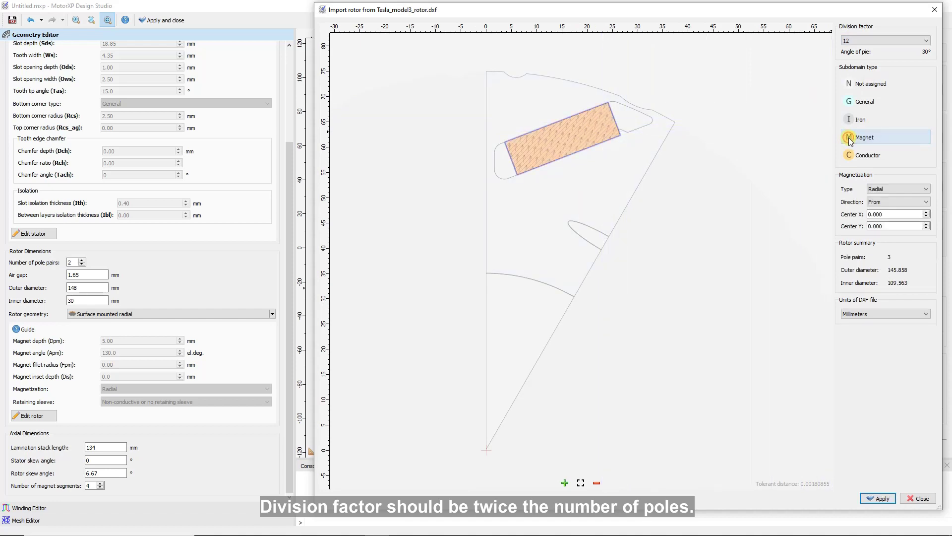
{"action": "left_click", "coordinate": [875, 188]}
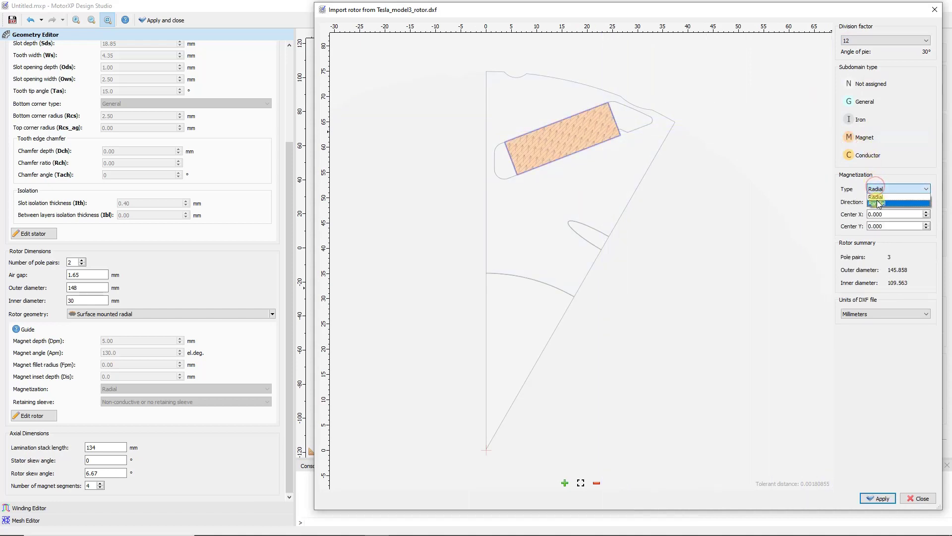
{"action": "left_click", "coordinate": [876, 202]}
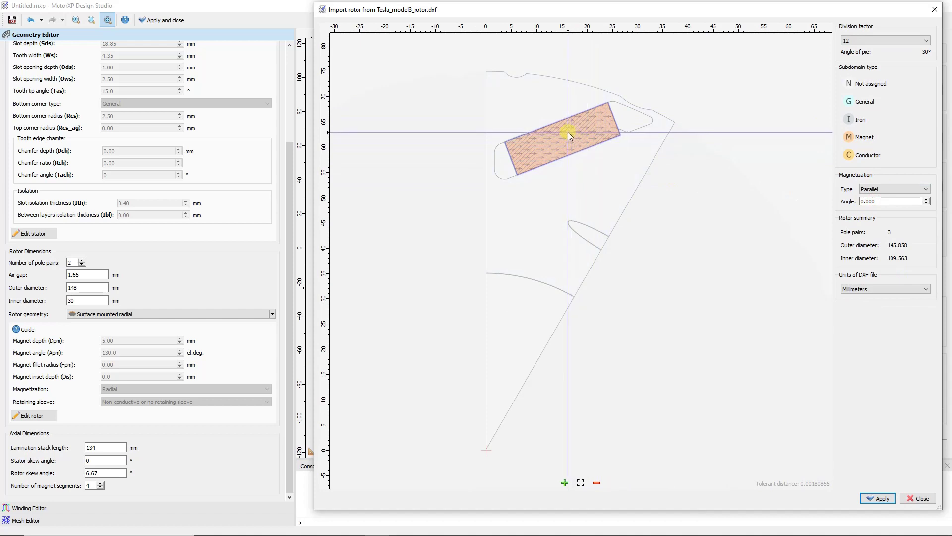
Step: Raise the magnet's magnetization angle from 100° to 111°
{"action": "scroll", "coordinate": [572, 133], "scroll_direction": "up", "scroll_amount": 2}
{"action": "scroll", "coordinate": [567, 126], "scroll_direction": "up", "scroll_amount": 4}
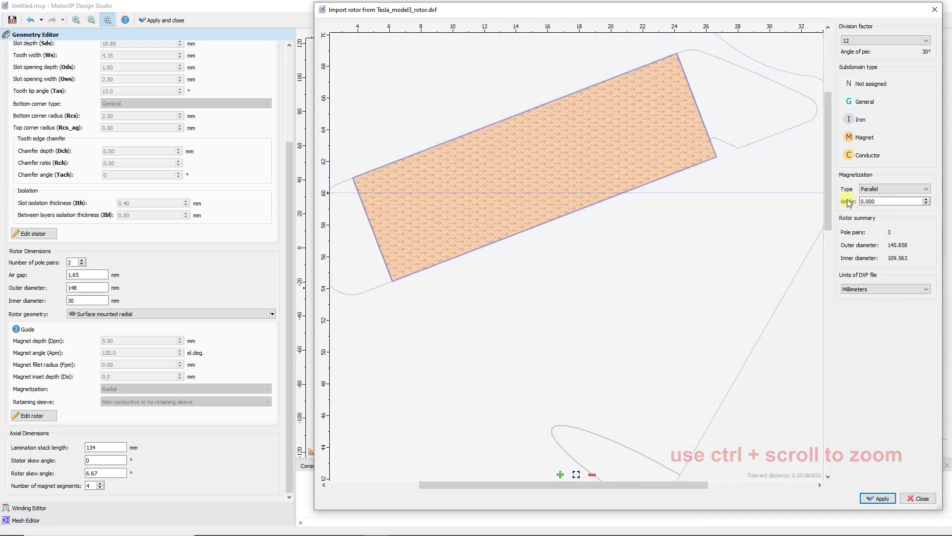
{"action": "type", "text": "10"}
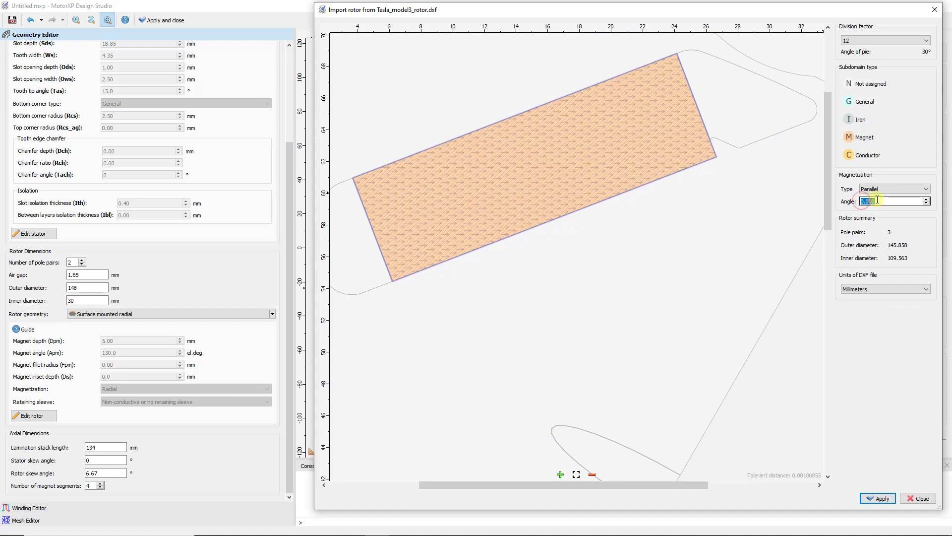
{"action": "triple_click", "coordinate": [926, 198]}
{"action": "left_click", "coordinate": [925, 198]}
{"action": "left_click", "coordinate": [926, 199]}
{"action": "left_click", "coordinate": [925, 199]}
{"action": "left_click", "coordinate": [925, 199]}
{"action": "left_click", "coordinate": [926, 199]}
{"action": "left_click", "coordinate": [925, 199]}
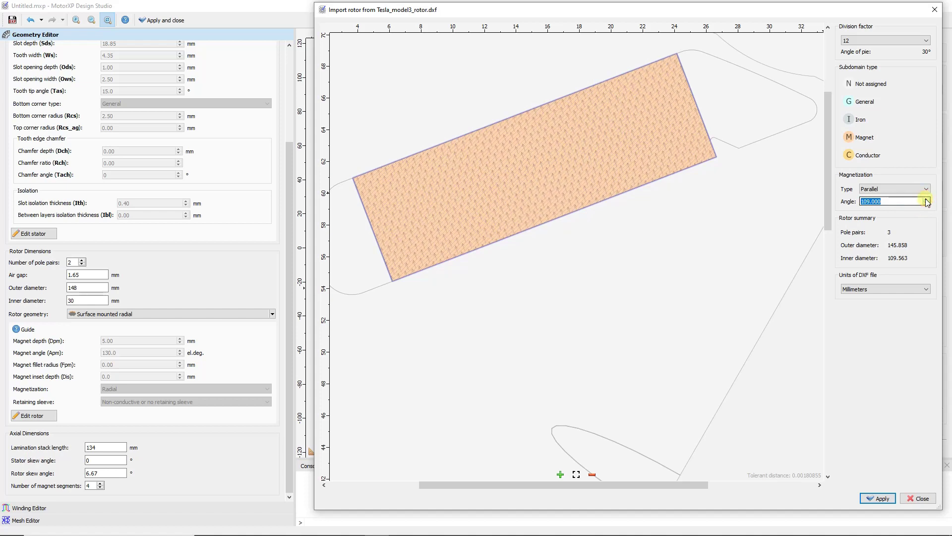
{"action": "left_click", "coordinate": [926, 198]}
{"action": "left_click", "coordinate": [926, 199]}
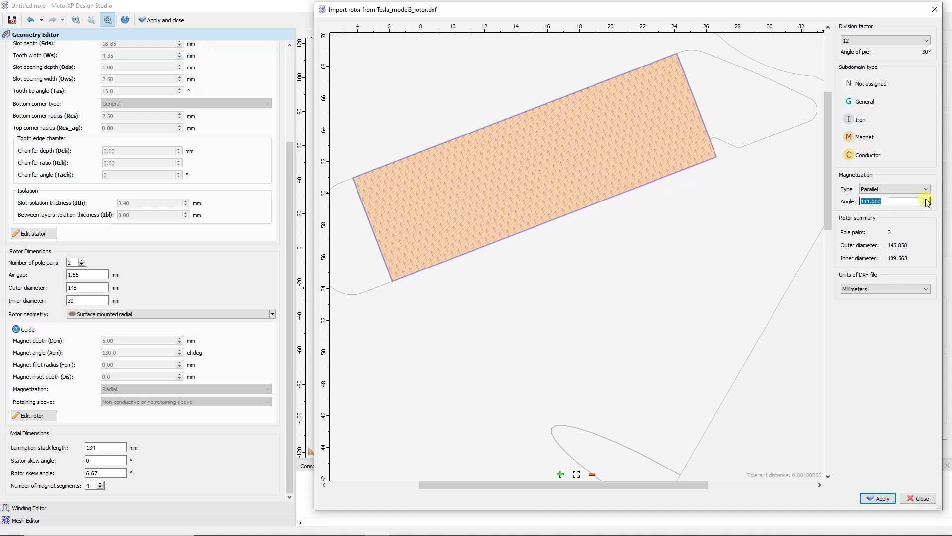
Step: Assign the four air pockets at the magnet's ends as General regions
{"action": "left_click", "coordinate": [576, 476]}
{"action": "left_click", "coordinate": [486, 179]}
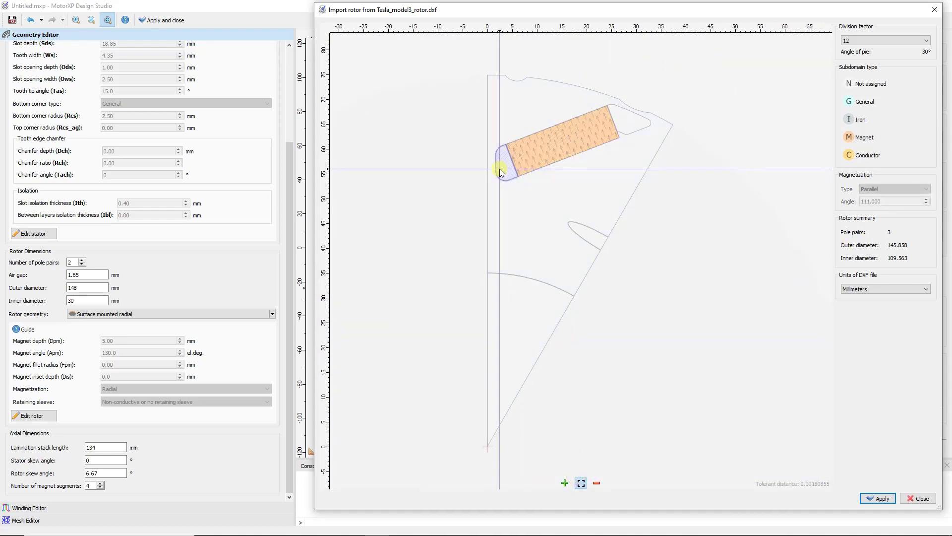
{"action": "left_click", "coordinate": [537, 153]}
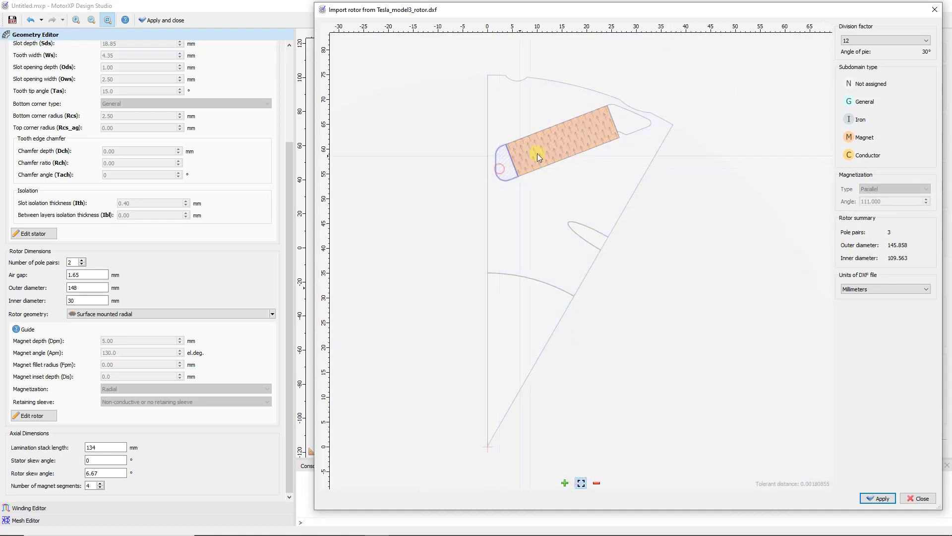
{"action": "left_click", "coordinate": [630, 126]}
{"action": "left_click", "coordinate": [582, 236]}
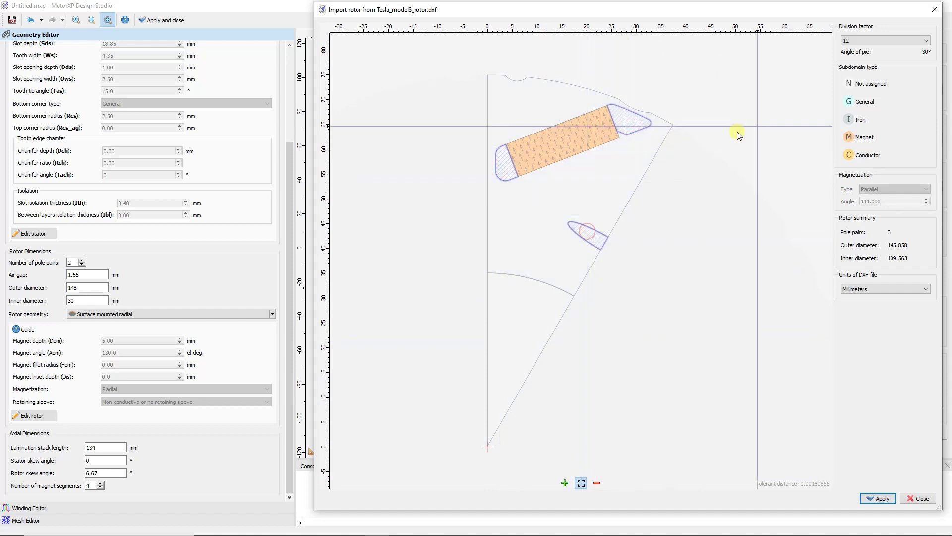
{"action": "left_click", "coordinate": [864, 101]}
Step: Assign the rotor body as Iron and apply the imported rotor to the design
{"action": "left_click", "coordinate": [863, 102]}
{"action": "left_click", "coordinate": [628, 153]}
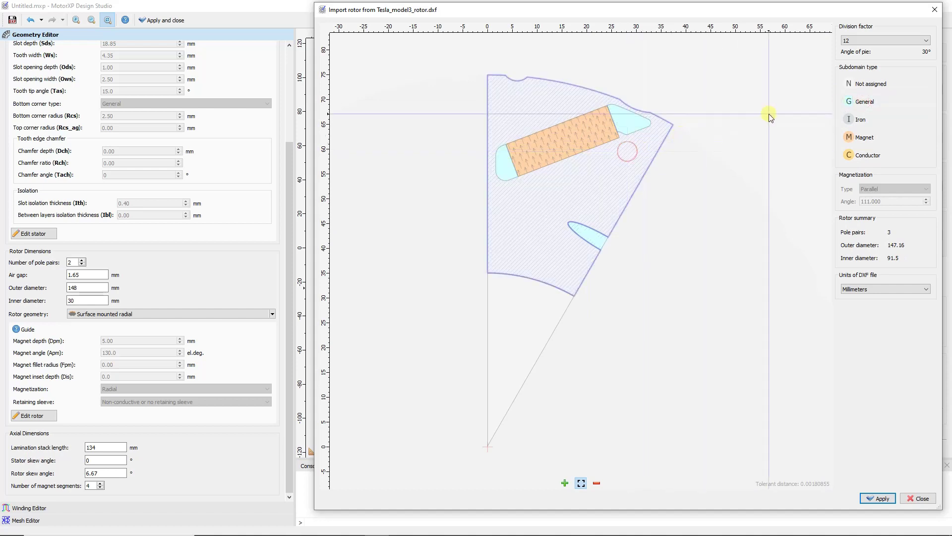
{"action": "left_click", "coordinate": [845, 121]}
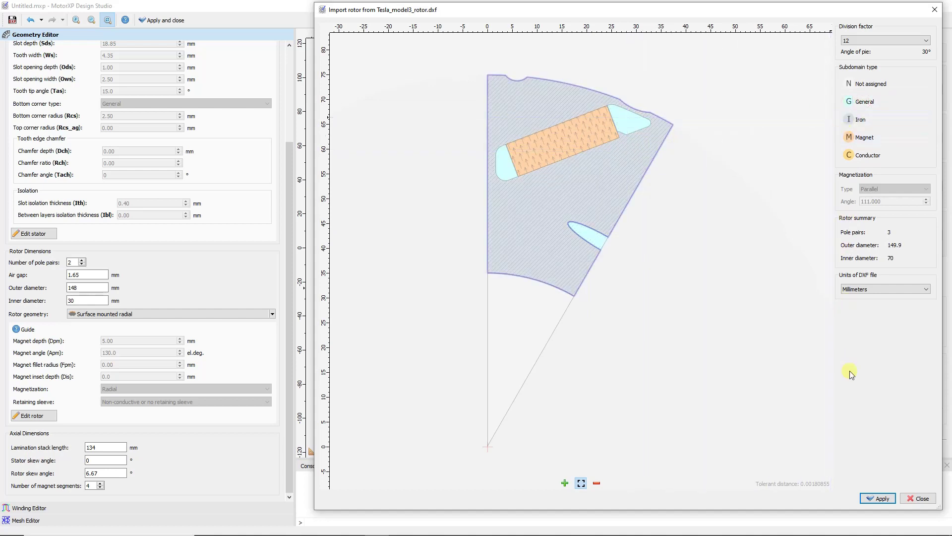
{"action": "left_click", "coordinate": [873, 498]}
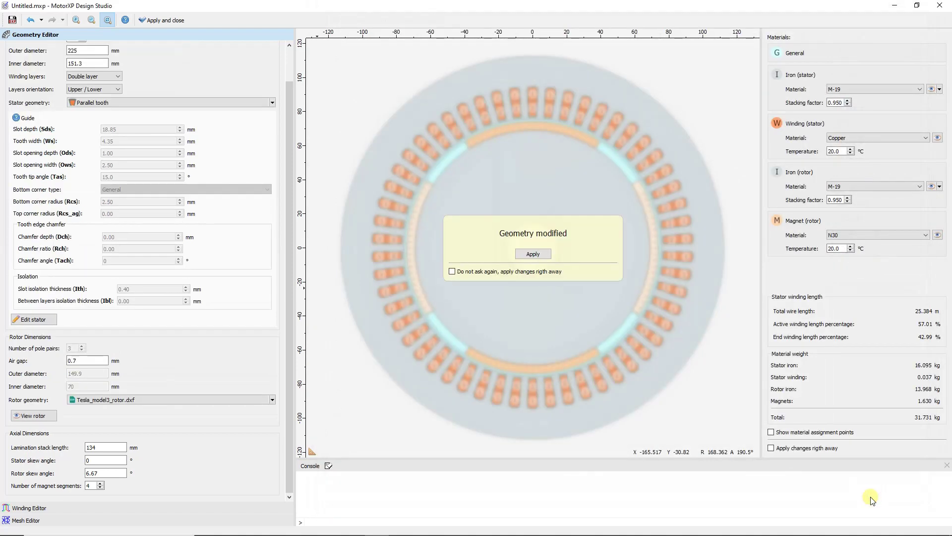
Step: Accept the modified geometry and set both stator and rotor iron to M-19 29 Ga
{"action": "left_click", "coordinate": [537, 255]}
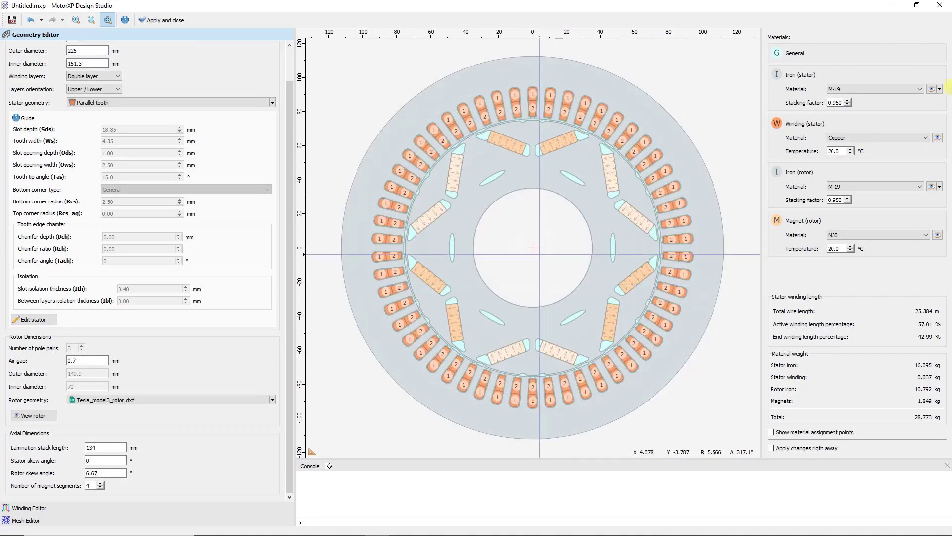
{"action": "left_click", "coordinate": [909, 89]}
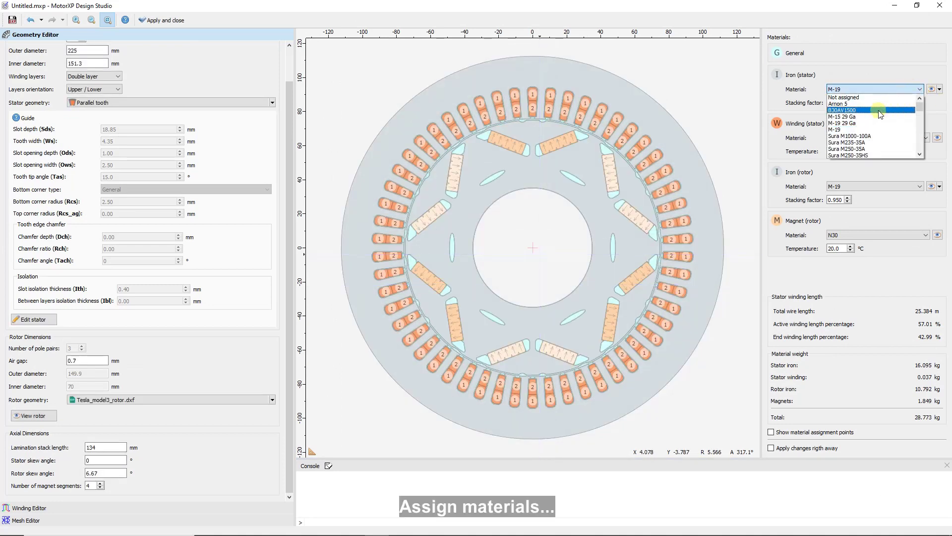
{"action": "left_click", "coordinate": [864, 122]}
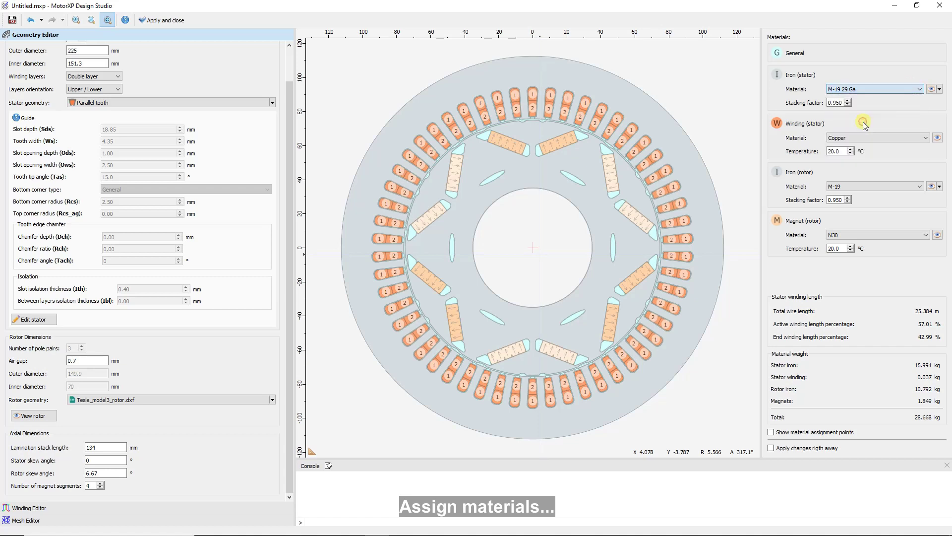
{"action": "left_click", "coordinate": [858, 188]}
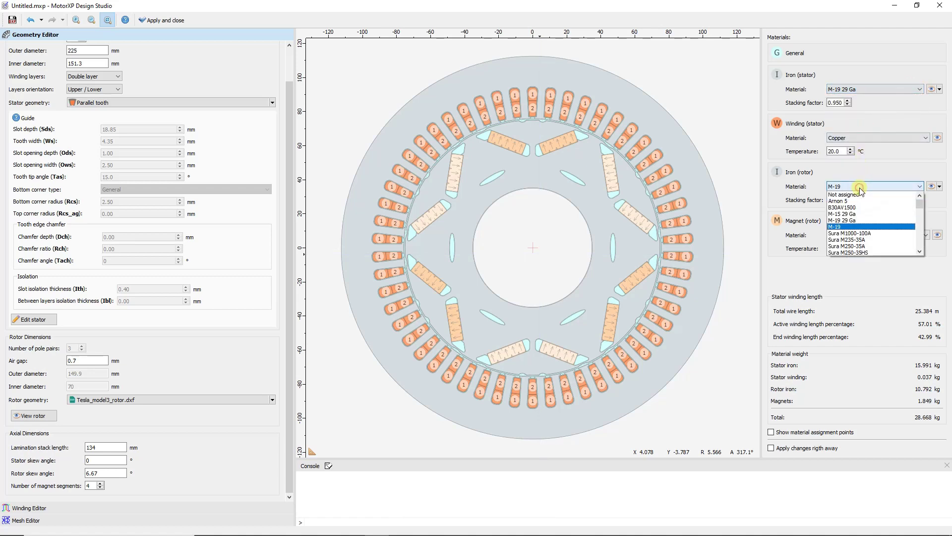
{"action": "left_click", "coordinate": [852, 220]}
Step: Set the rotor magnet material to N52
{"action": "left_click", "coordinate": [855, 233]}
{"action": "scroll", "coordinate": [858, 263], "scroll_direction": "down", "scroll_amount": 1}
{"action": "scroll", "coordinate": [859, 272], "scroll_direction": "down", "scroll_amount": 10}
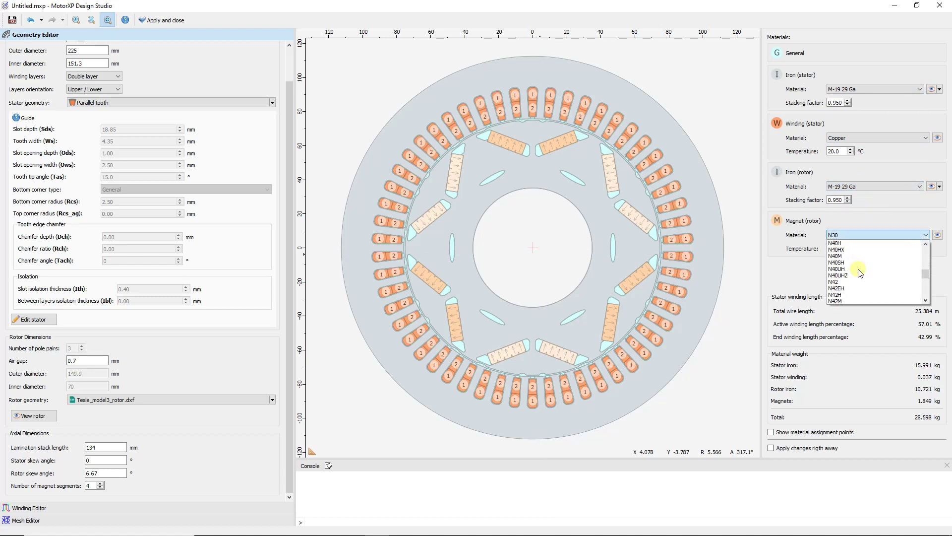
{"action": "scroll", "coordinate": [860, 272], "scroll_direction": "down", "scroll_amount": 2}
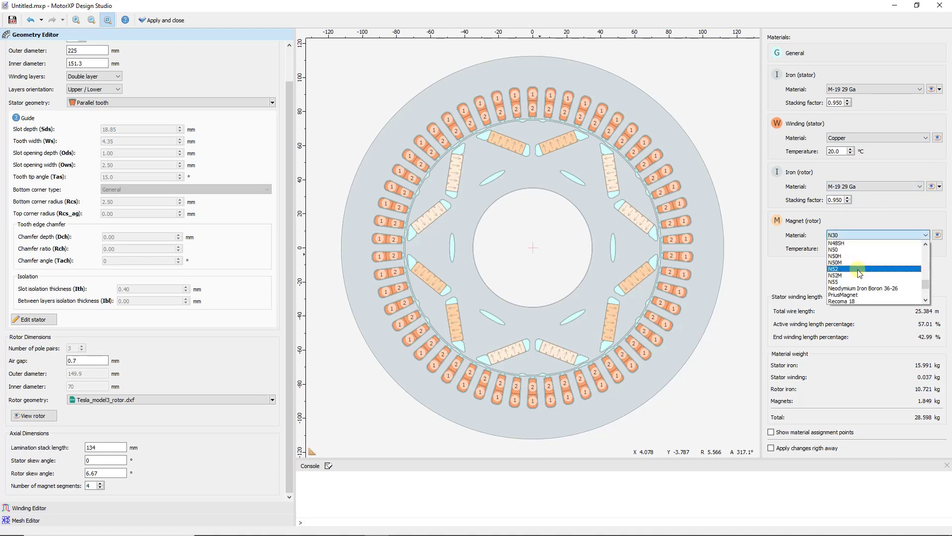
{"action": "left_click", "coordinate": [856, 269]}
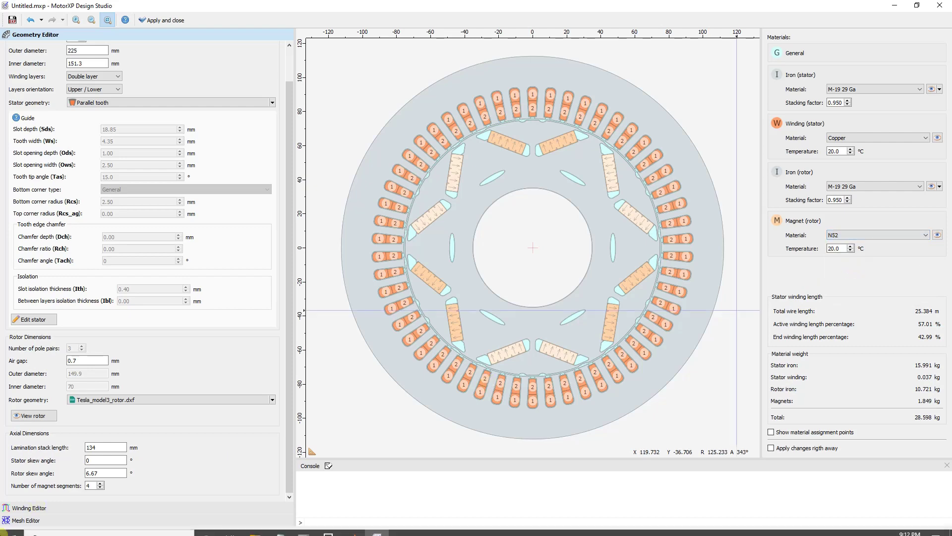
Step: Set the winding to 3 parallel paths, 2 turns and a manual 40 mm end overhang
{"action": "left_click", "coordinate": [18, 508]}
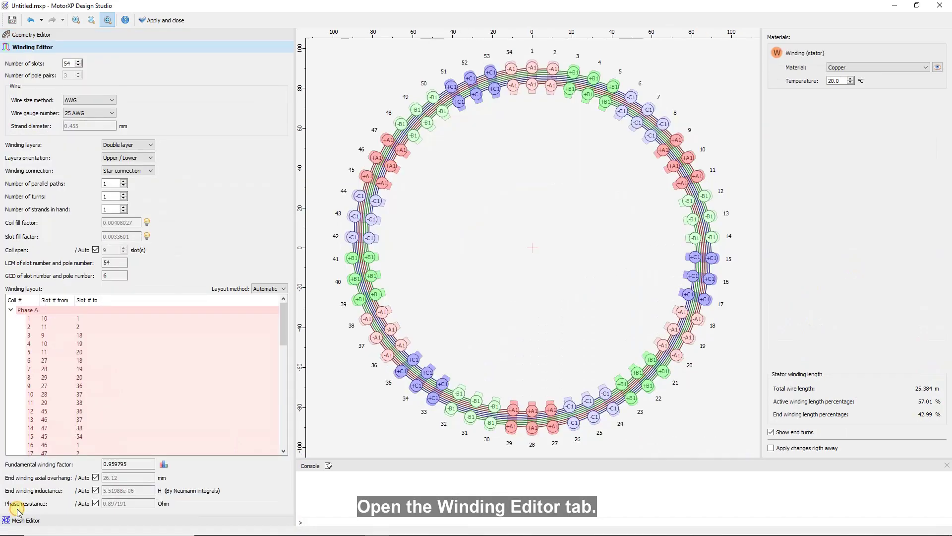
{"action": "double_click", "coordinate": [111, 184]}
{"action": "type", "text": "3"}
{"action": "double_click", "coordinate": [108, 197]}
{"action": "type", "text": "2"}
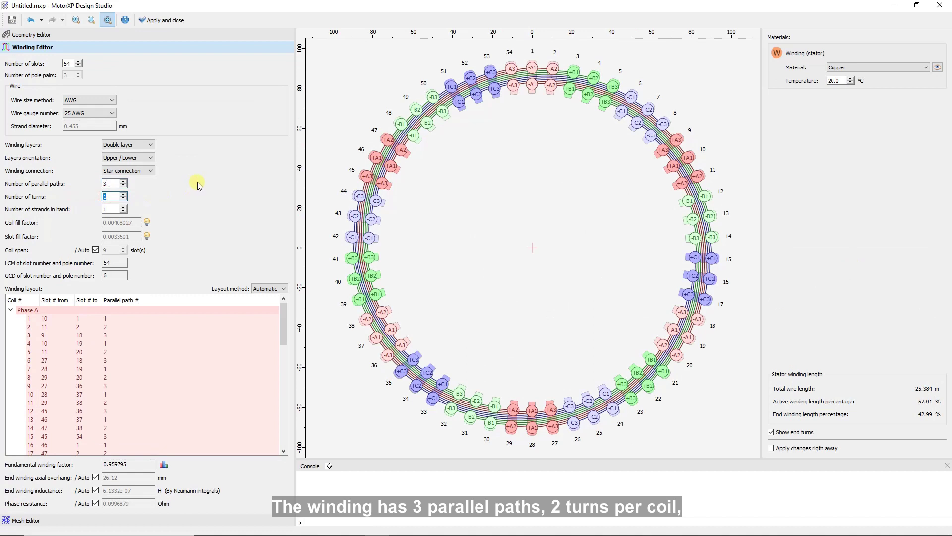
{"action": "left_click", "coordinate": [96, 478]}
{"action": "double_click", "coordinate": [128, 478]}
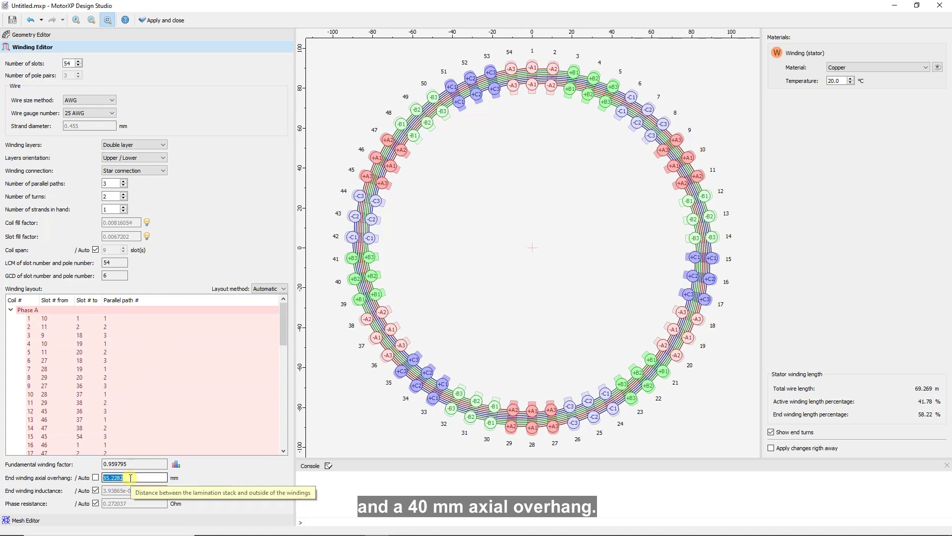
{"action": "type", "text": "40"}
{"action": "key", "text": "Return"}
Step: Size the wire by fill factor with a 0.3 slot fill factor
{"action": "left_click", "coordinate": [104, 101]}
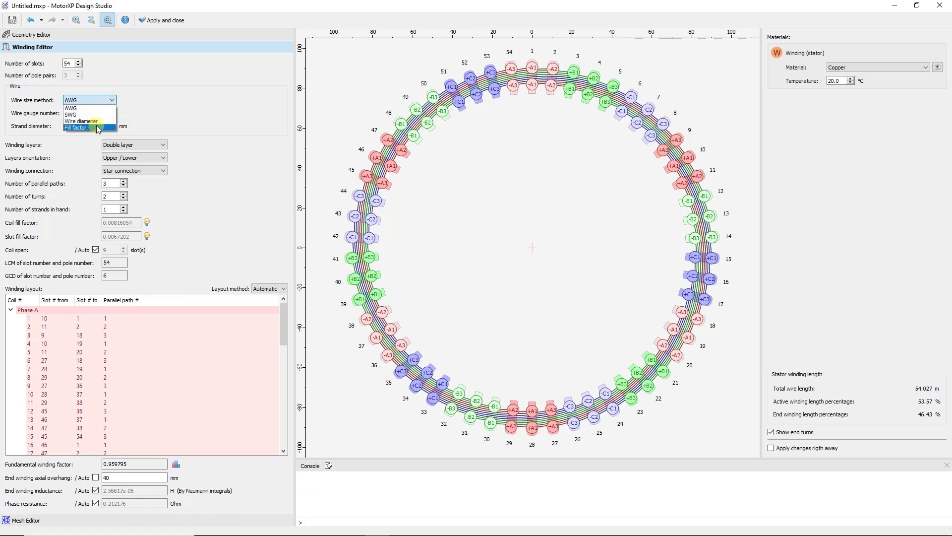
{"action": "left_click", "coordinate": [97, 128]}
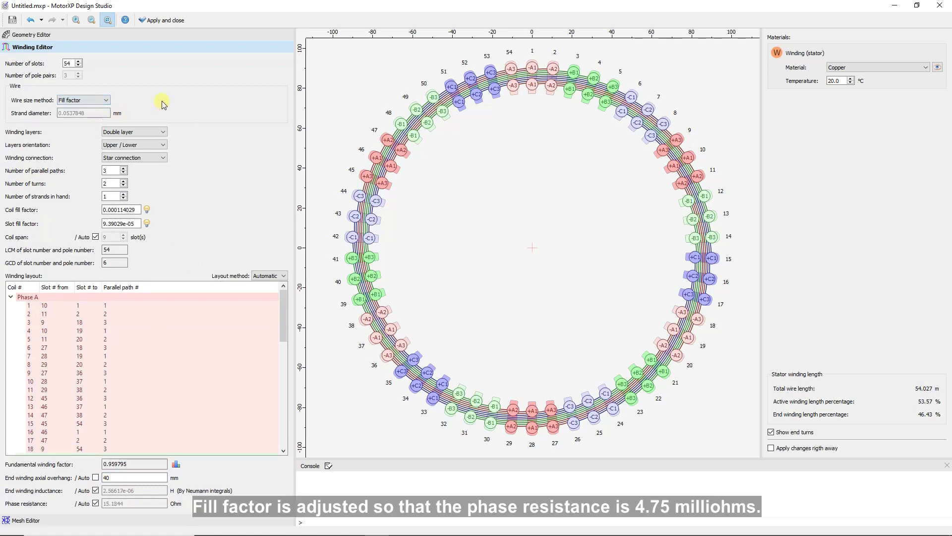
{"action": "left_click_drag", "start_coordinate": [101, 225], "coordinate": [141, 224]}
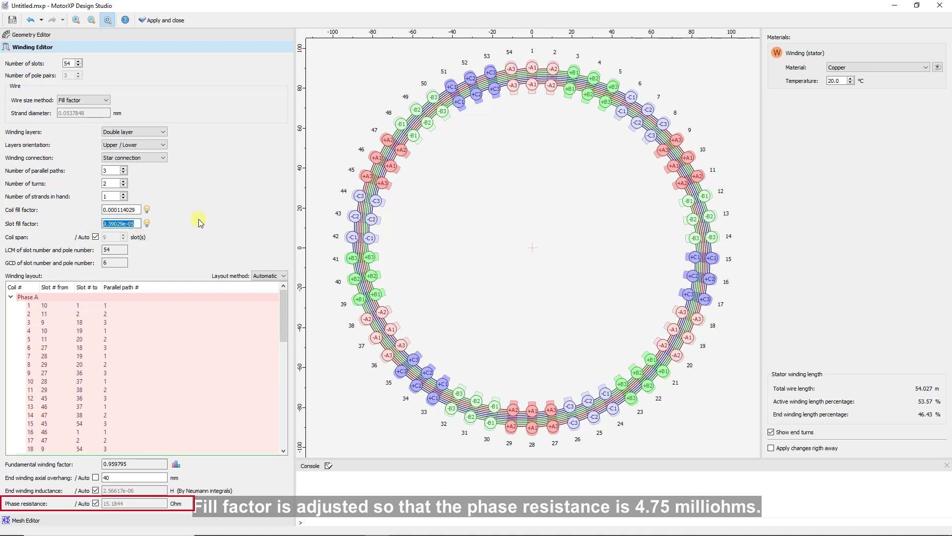
{"action": "type", "text": "0.3"}
{"action": "key", "text": "Return"}
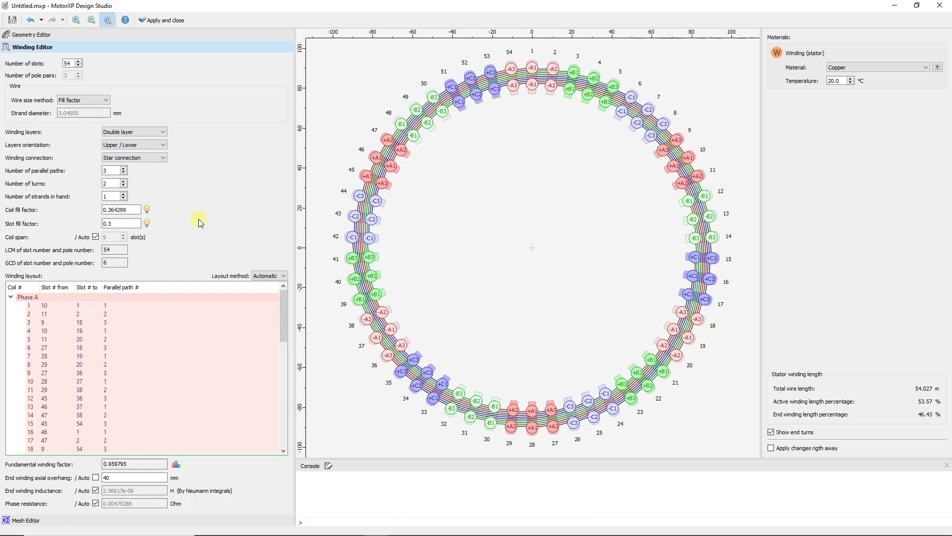
Step: Set a manual 5 mm maximum triangle side and 2 mesh slices
{"action": "left_click", "coordinate": [44, 520]}
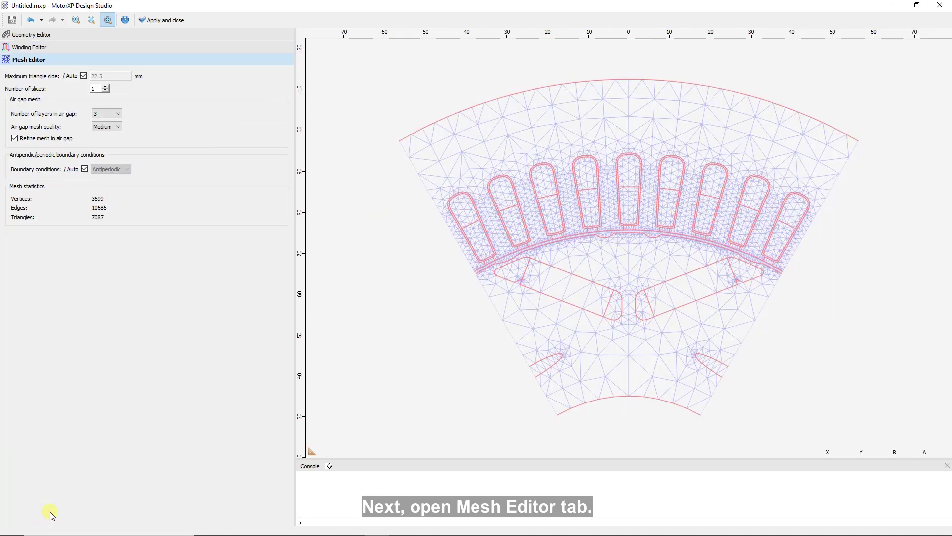
{"action": "left_click", "coordinate": [83, 76]}
{"action": "double_click", "coordinate": [103, 76]}
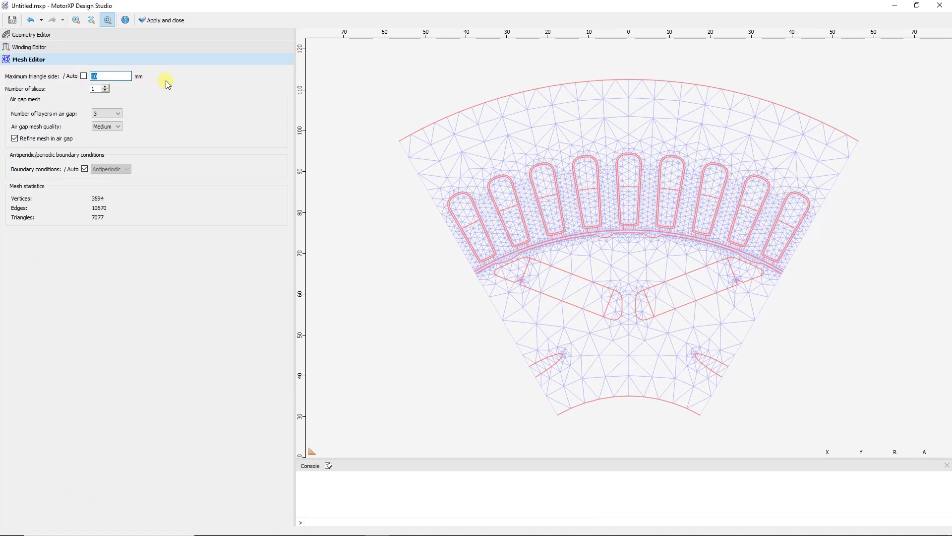
{"action": "type", "text": "5"}
{"action": "key", "text": "Return"}
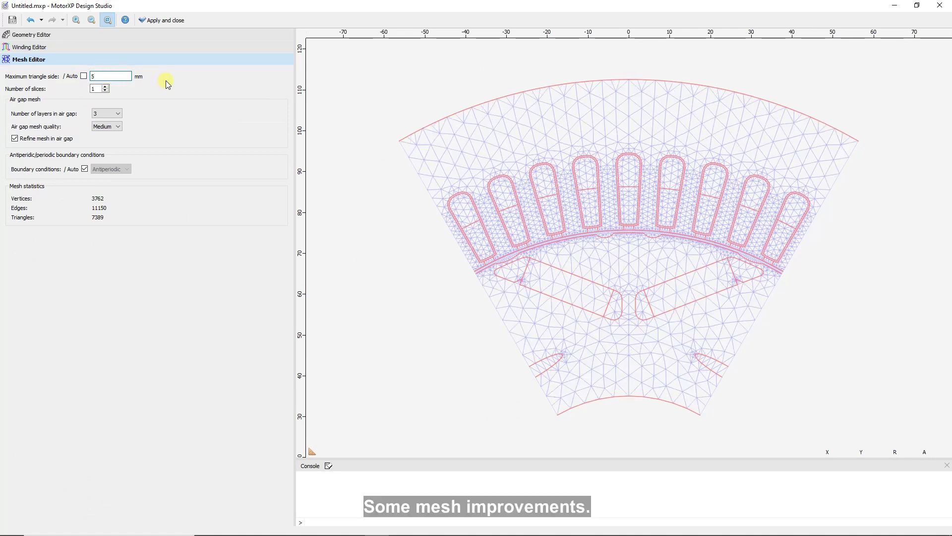
{"action": "left_click", "coordinate": [105, 87]}
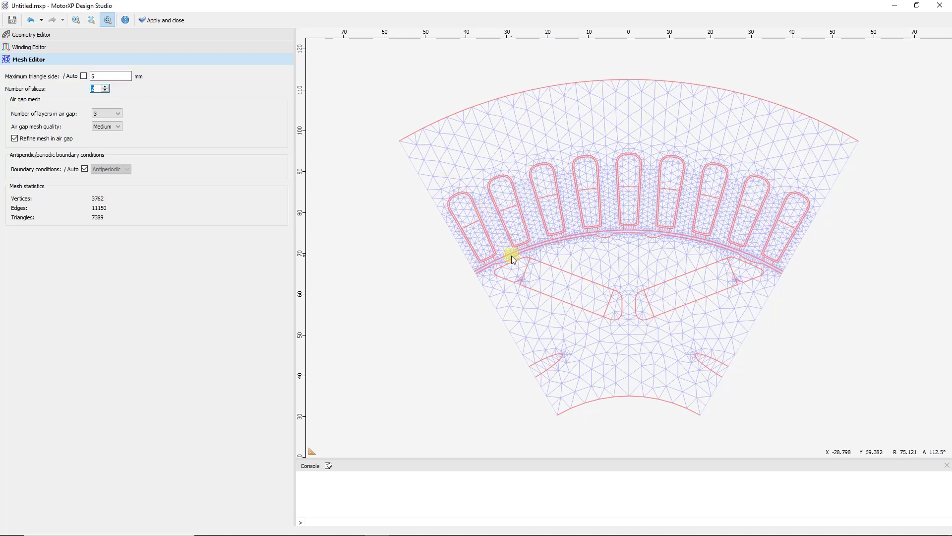
Step: Set air gap mesh quality to High and apply the mesh changes
{"action": "scroll", "coordinate": [511, 255], "scroll_direction": "up", "scroll_amount": 1}
{"action": "scroll", "coordinate": [524, 234], "scroll_direction": "up", "scroll_amount": 1}
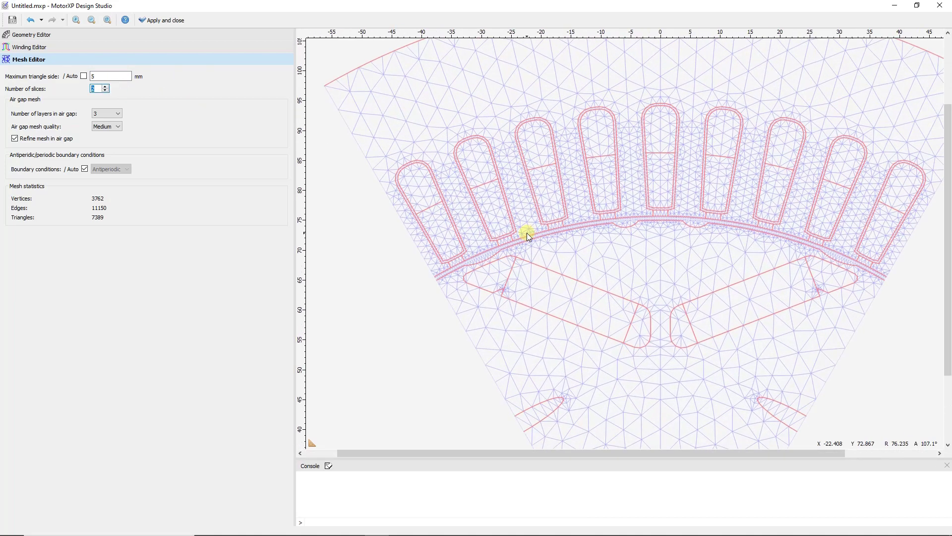
{"action": "scroll", "coordinate": [539, 230], "scroll_direction": "up", "scroll_amount": 4}
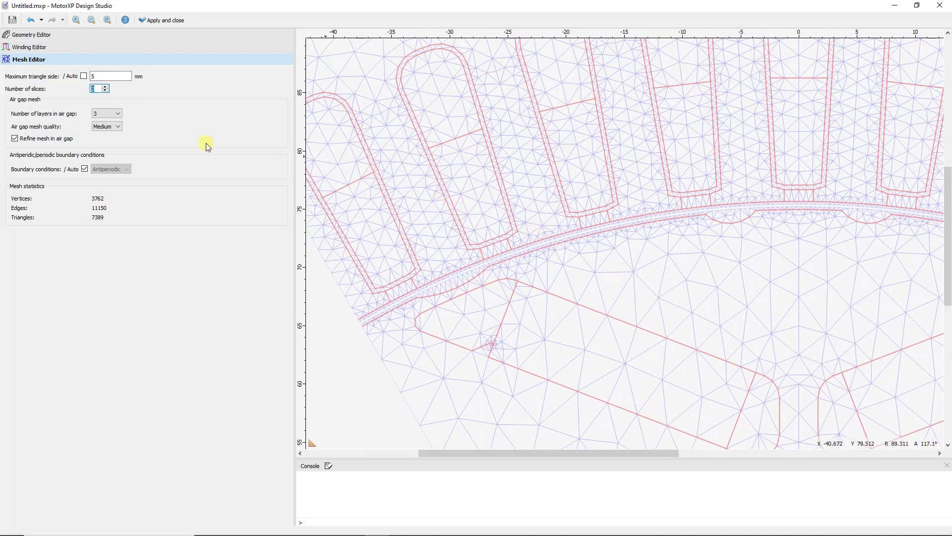
{"action": "left_click", "coordinate": [119, 131]}
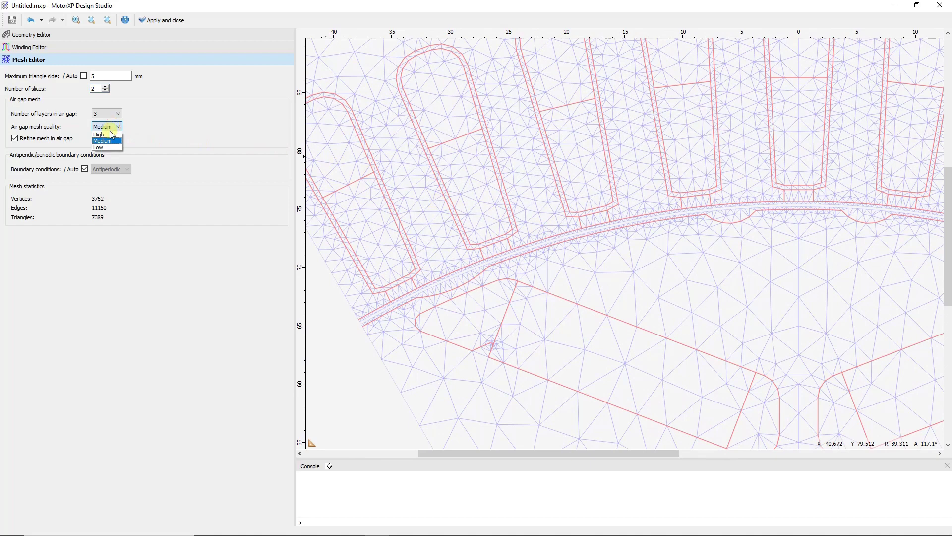
{"action": "left_click", "coordinate": [110, 138]}
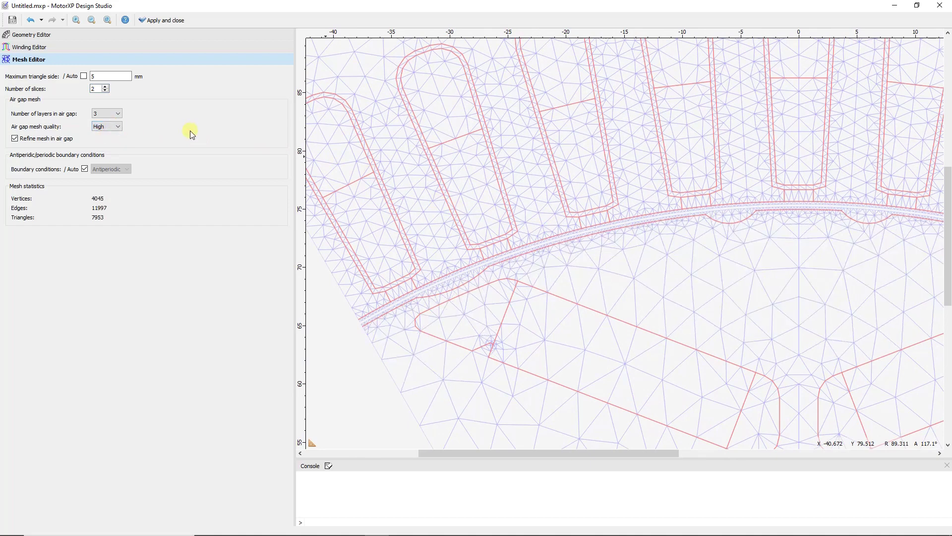
{"action": "left_click", "coordinate": [165, 21]}
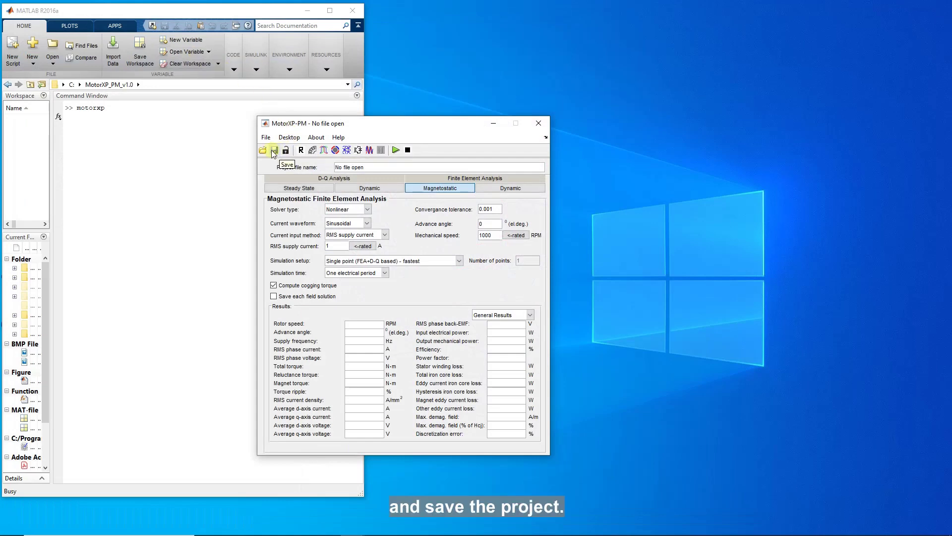
Step: Create a tesla_model3 folder under SimFiles and save the project there as tesla_model3.mxp
{"action": "left_click", "coordinate": [273, 150]}
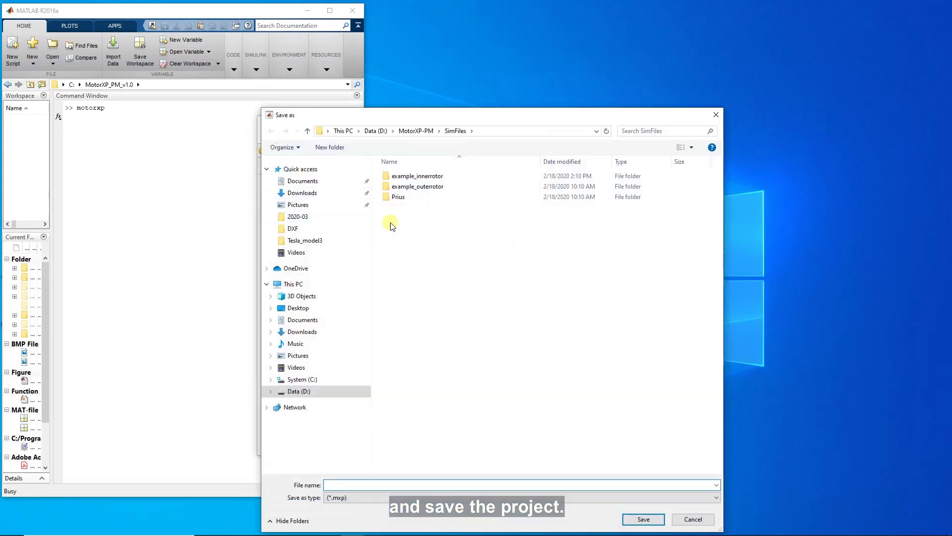
{"action": "right_click", "coordinate": [415, 235]}
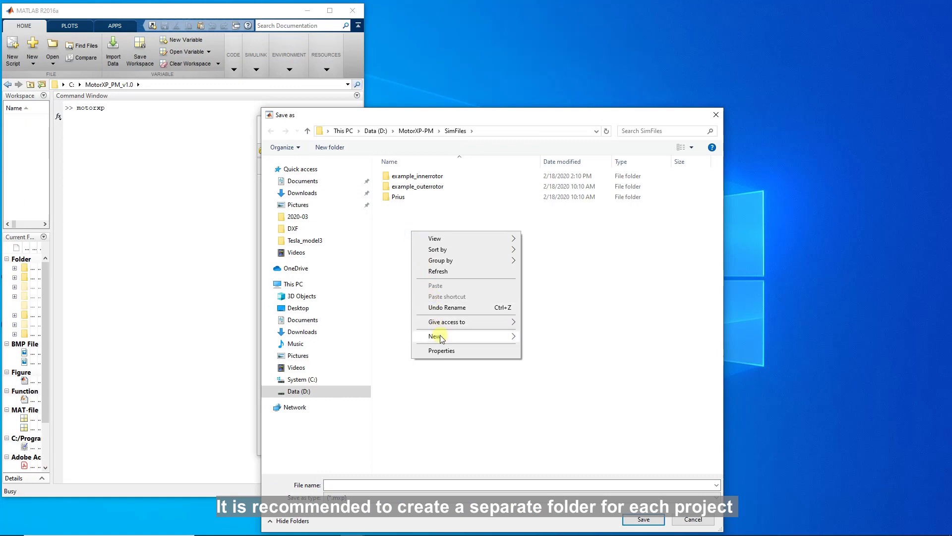
{"action": "mouse_move", "coordinate": [466, 336]}
{"action": "left_click", "coordinate": [541, 336]}
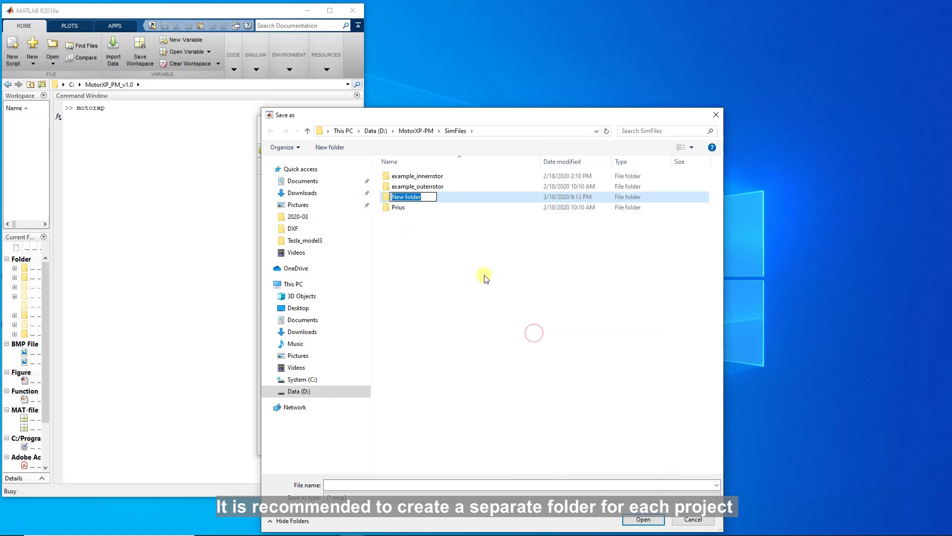
{"action": "type", "text": "tesla_m"}
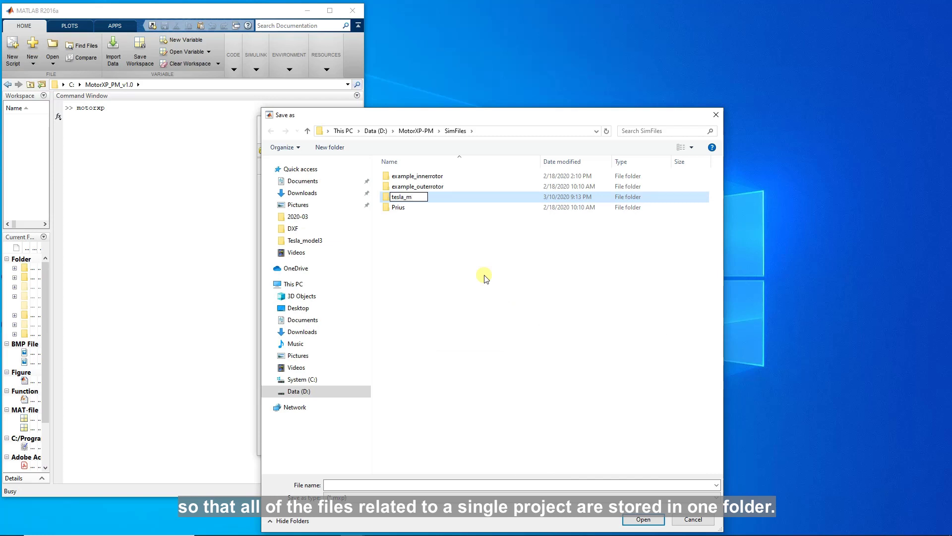
{"action": "type", "text": "ode"}
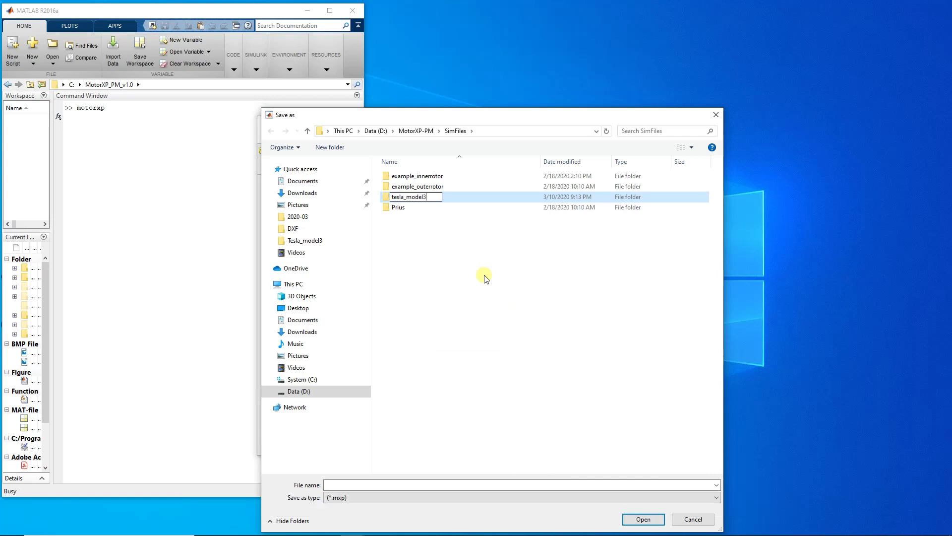
{"action": "type", "text": "l3"}
{"action": "key", "text": "Return"}
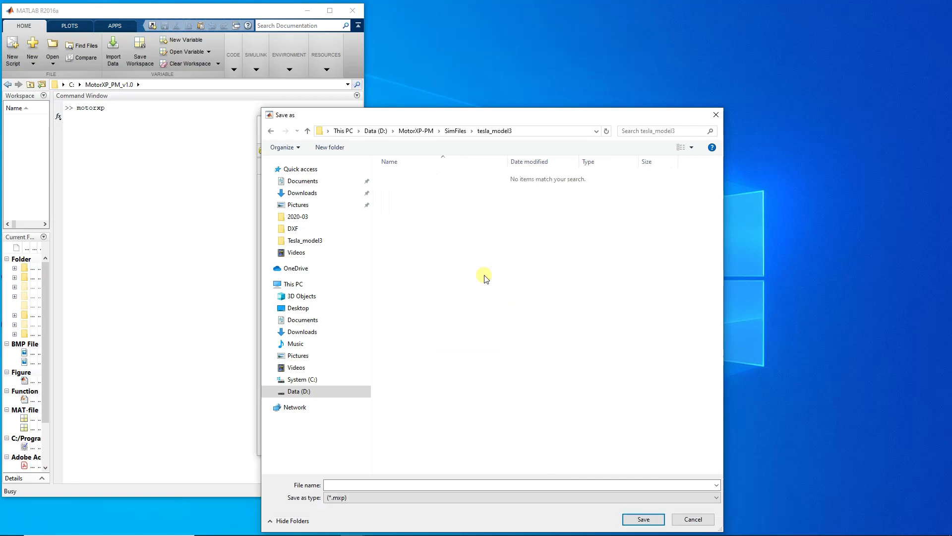
{"action": "left_click", "coordinate": [445, 485]}
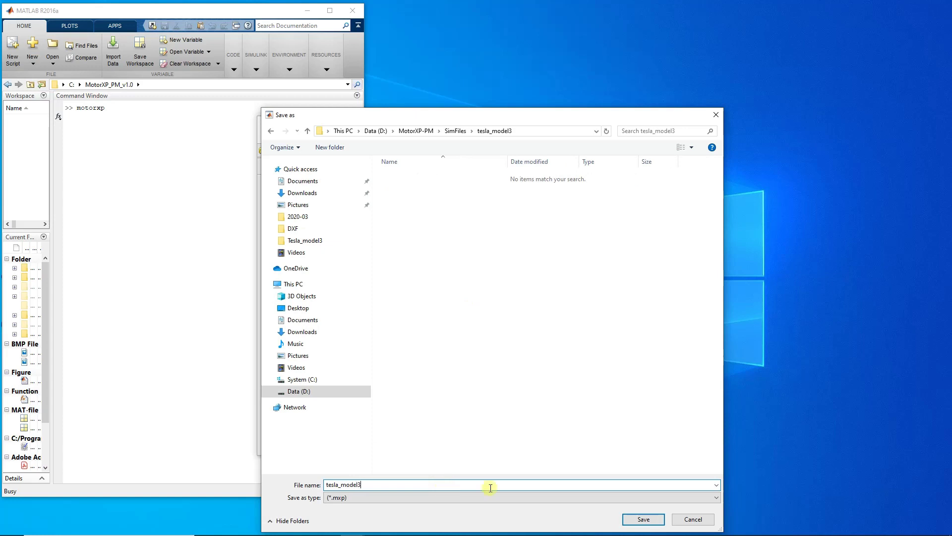
{"action": "left_click", "coordinate": [636, 524]}
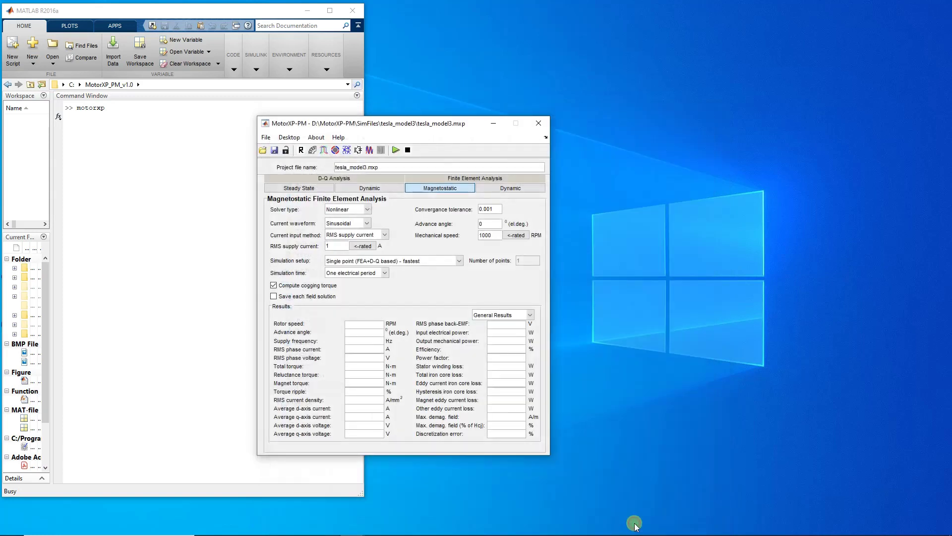
Step: Run the magnetostatic simulation at 0 A RMS, cogging torque off, 8 points per cogging
{"action": "left_click", "coordinate": [339, 245]}
{"action": "type", "text": "0"}
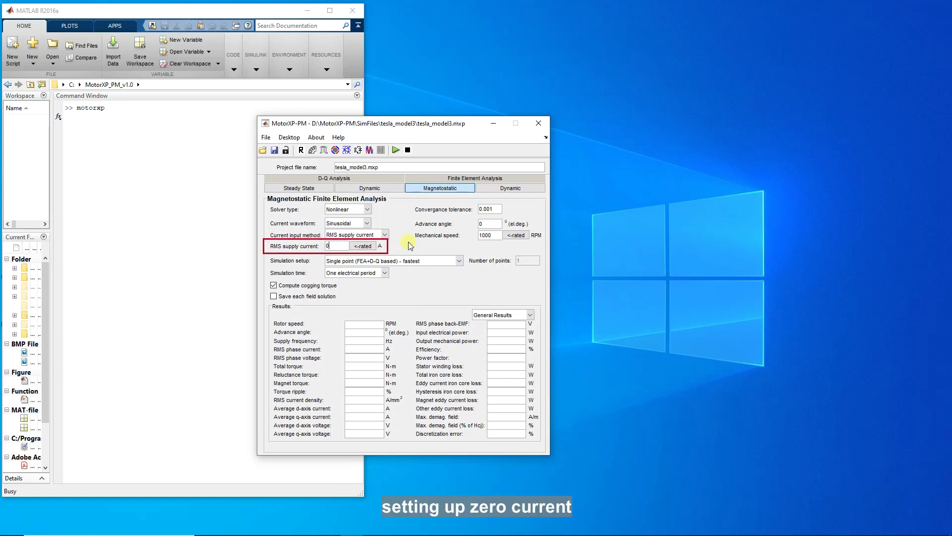
{"action": "left_click", "coordinate": [273, 285]}
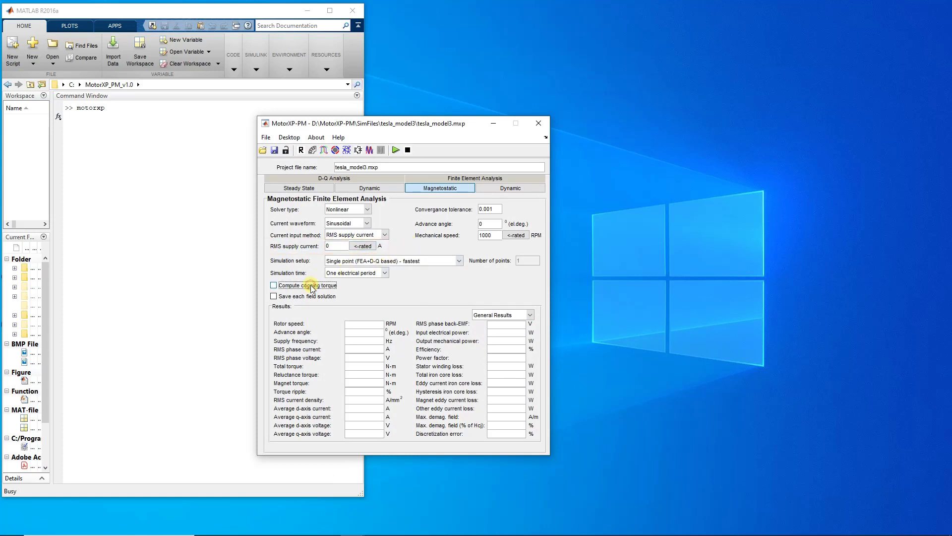
{"action": "left_click", "coordinate": [424, 259]}
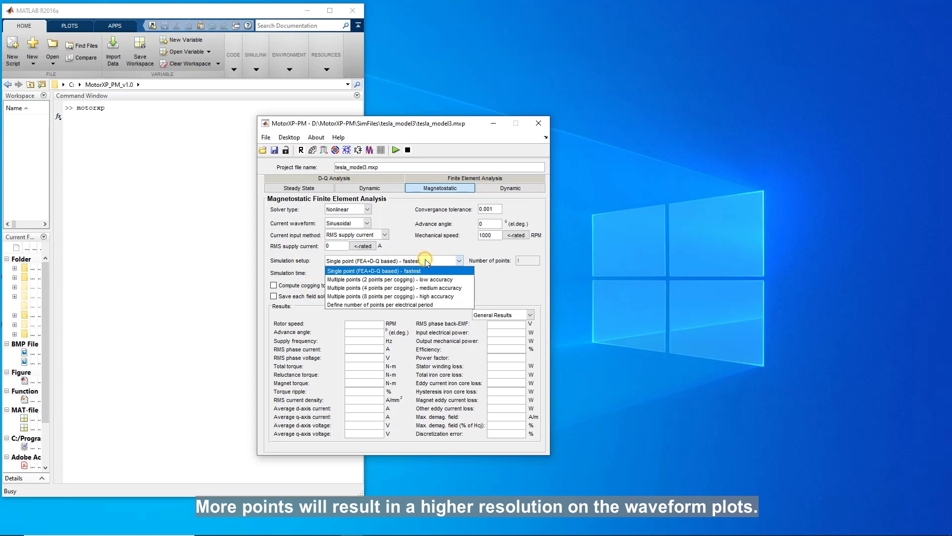
{"action": "left_click", "coordinate": [434, 296]}
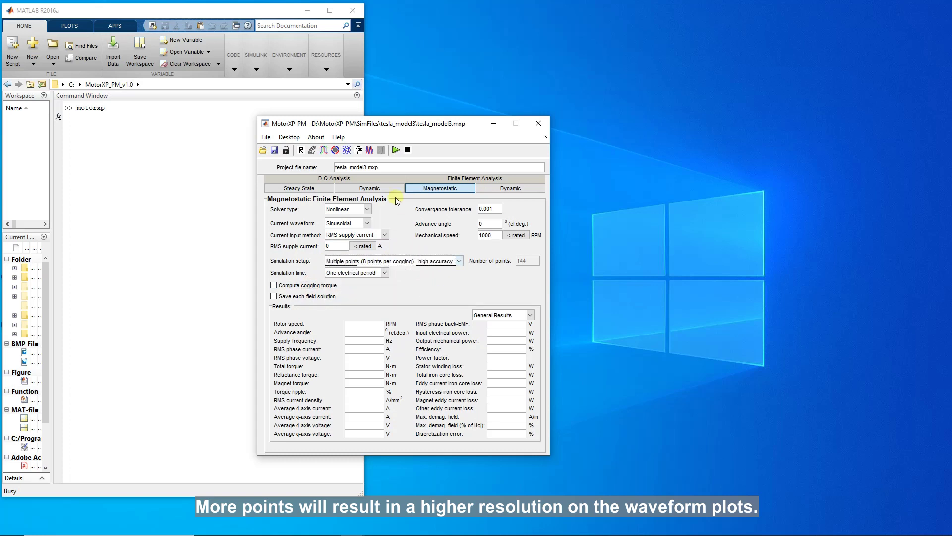
{"action": "left_click", "coordinate": [396, 150]}
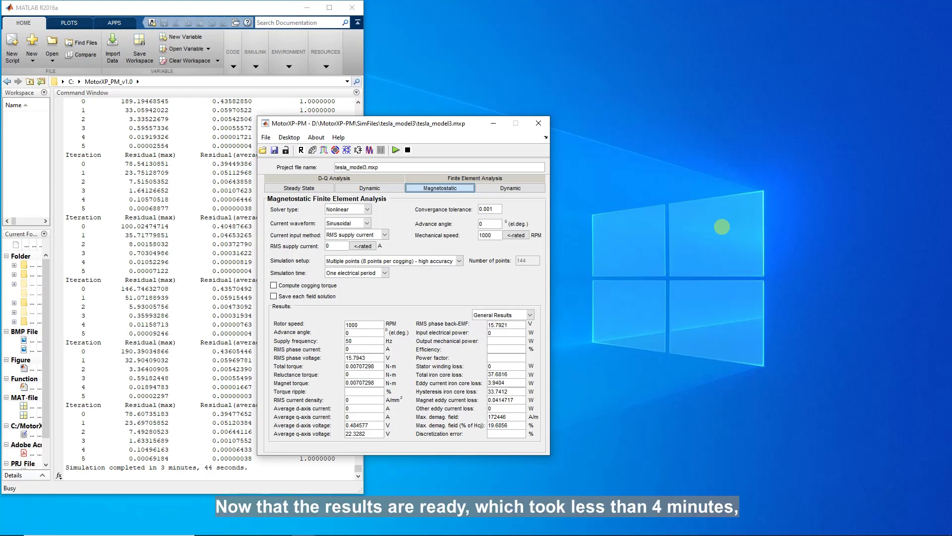
Step: Plot BackEMFa-BackEMFb against time with the legend 'BackEMFab, V'
{"action": "left_click", "coordinate": [369, 150]}
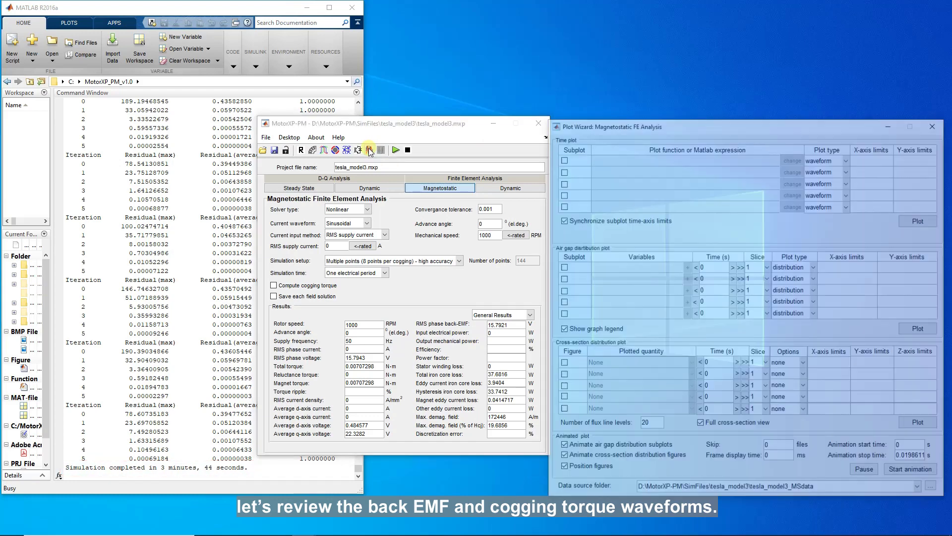
{"action": "left_click", "coordinate": [562, 158]}
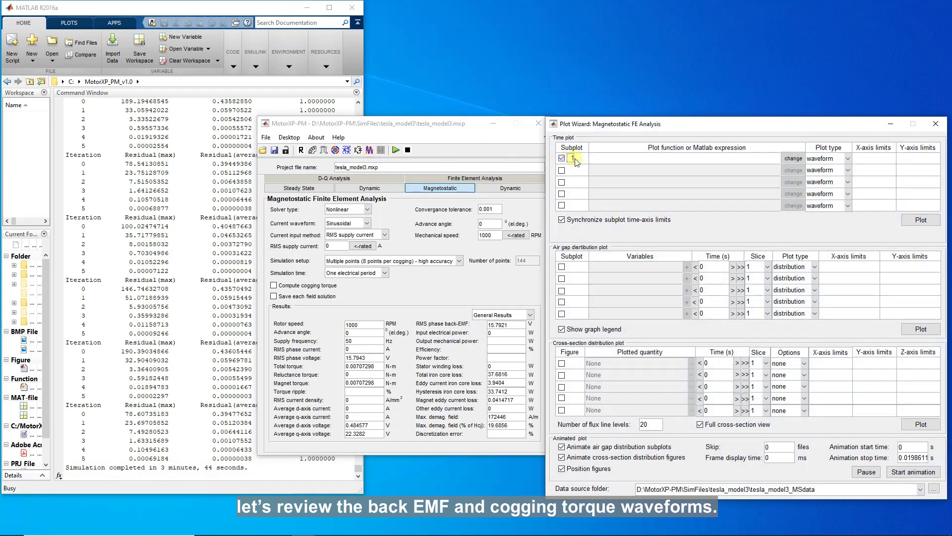
{"action": "left_click", "coordinate": [790, 159]}
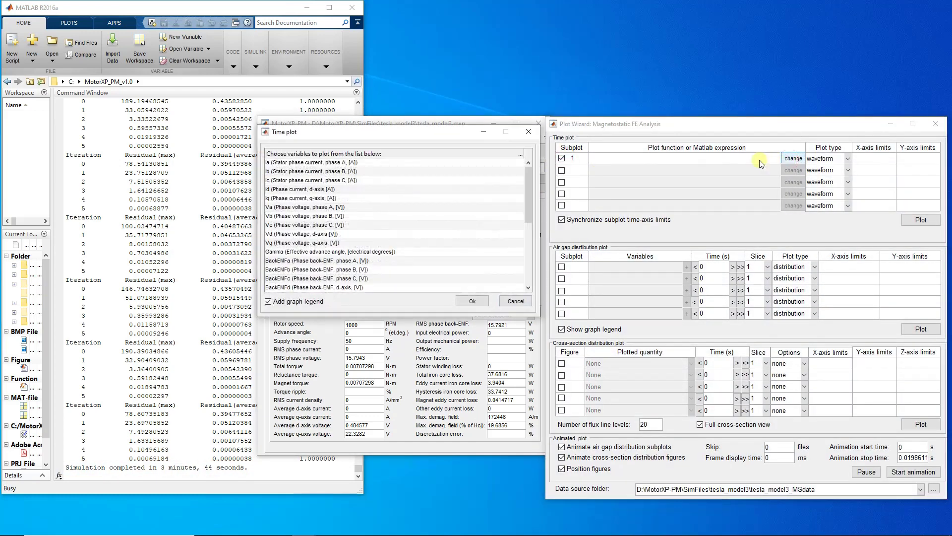
{"action": "left_click_drag", "start_coordinate": [385, 260], "coordinate": [378, 269]}
{"action": "left_click", "coordinate": [478, 301]}
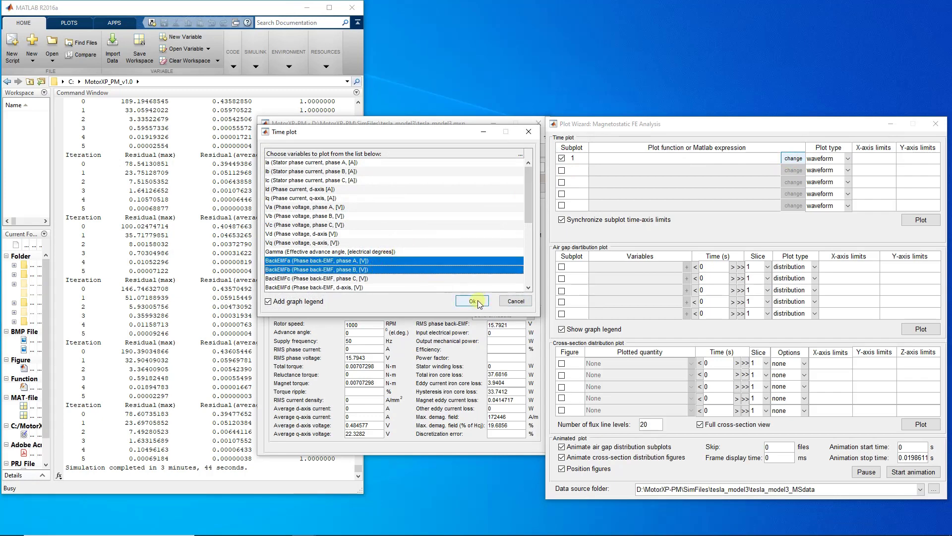
{"action": "left_click", "coordinate": [652, 159]}
{"action": "double_click", "coordinate": [654, 159]}
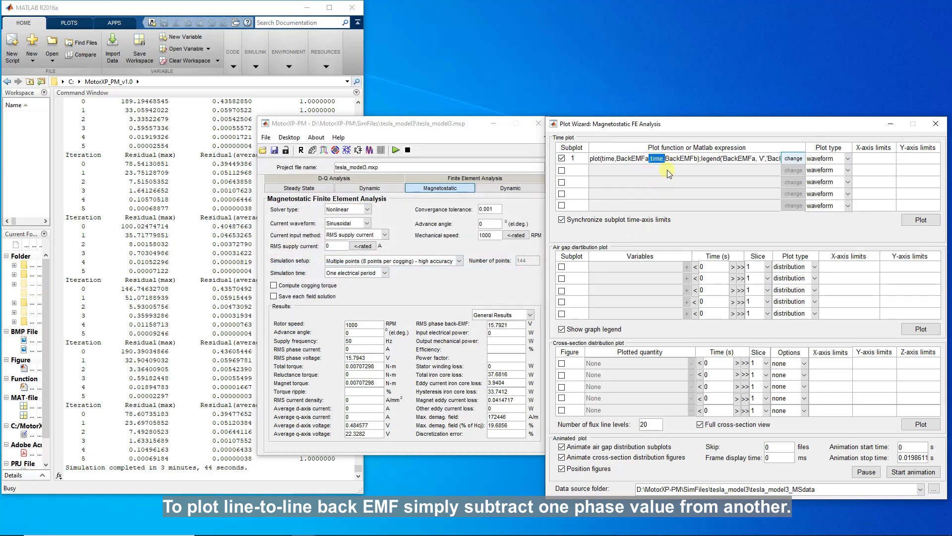
{"action": "type", "text": "-"}
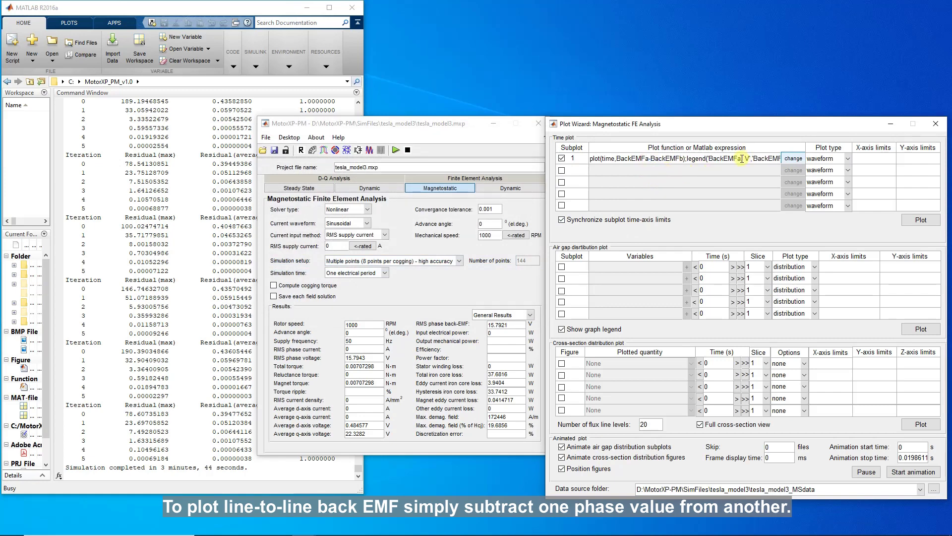
{"action": "left_click_drag", "start_coordinate": [742, 159], "coordinate": [763, 157]}
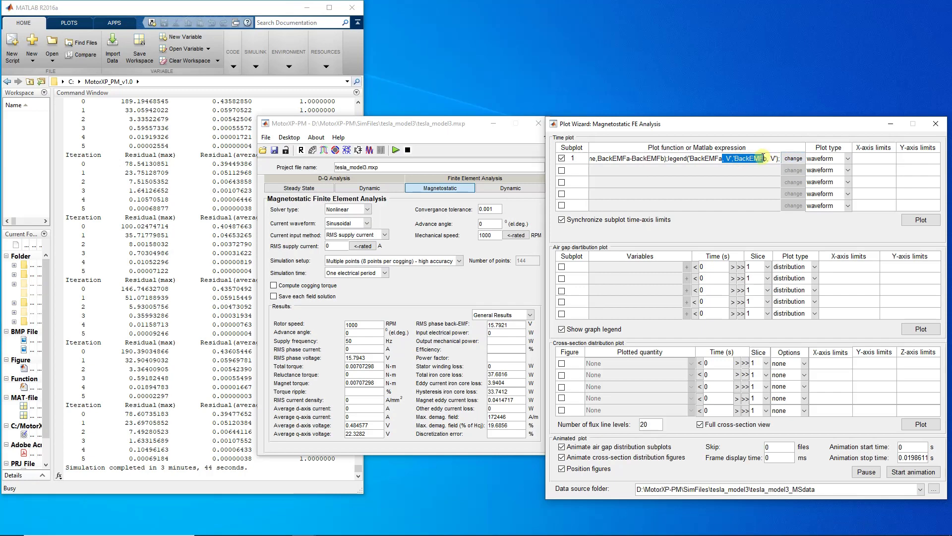
{"action": "key", "text": "BackSpace"}
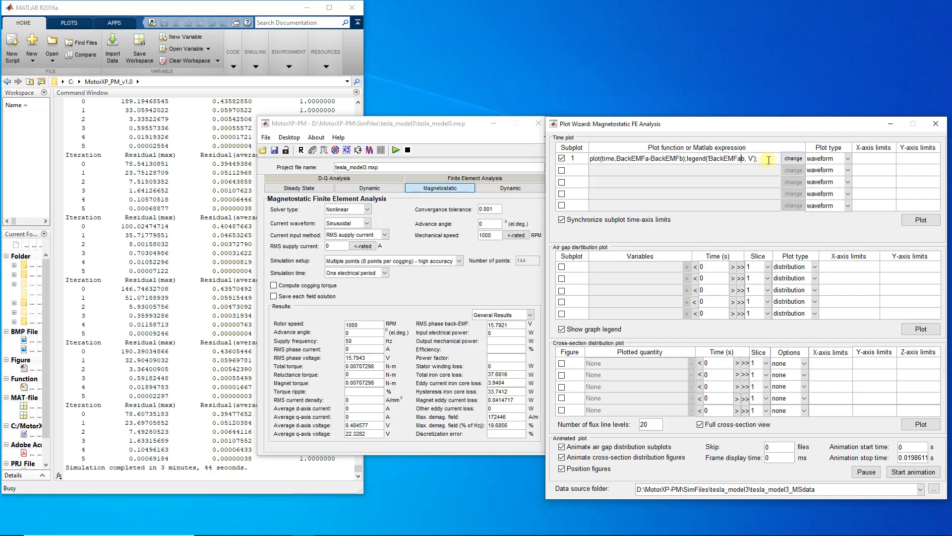
{"action": "left_click", "coordinate": [920, 220]}
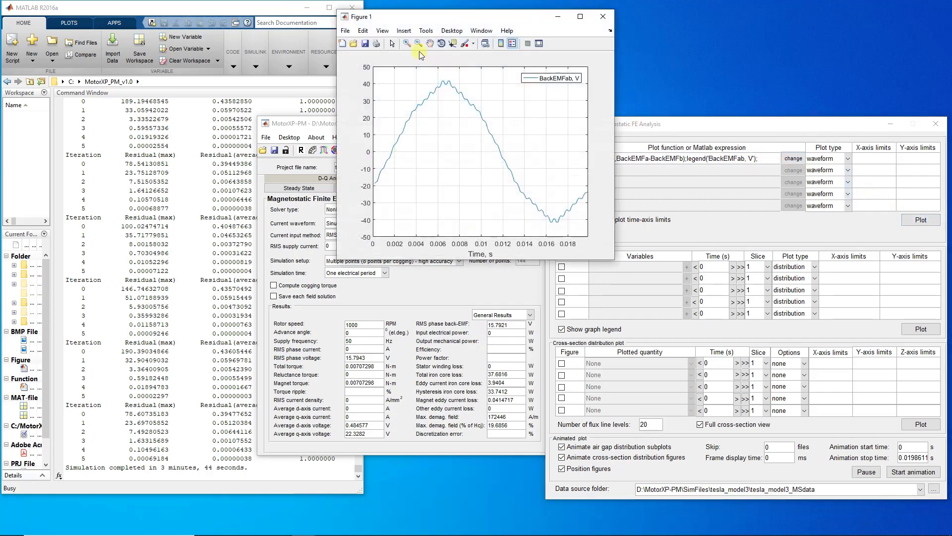
Step: Zoom and pan Figure 1 to frame the waveform peak near 6.5e-3 s
{"action": "left_click", "coordinate": [406, 43]}
{"action": "left_click_drag", "start_coordinate": [435, 82], "coordinate": [481, 152]}
{"action": "left_click", "coordinate": [429, 43]}
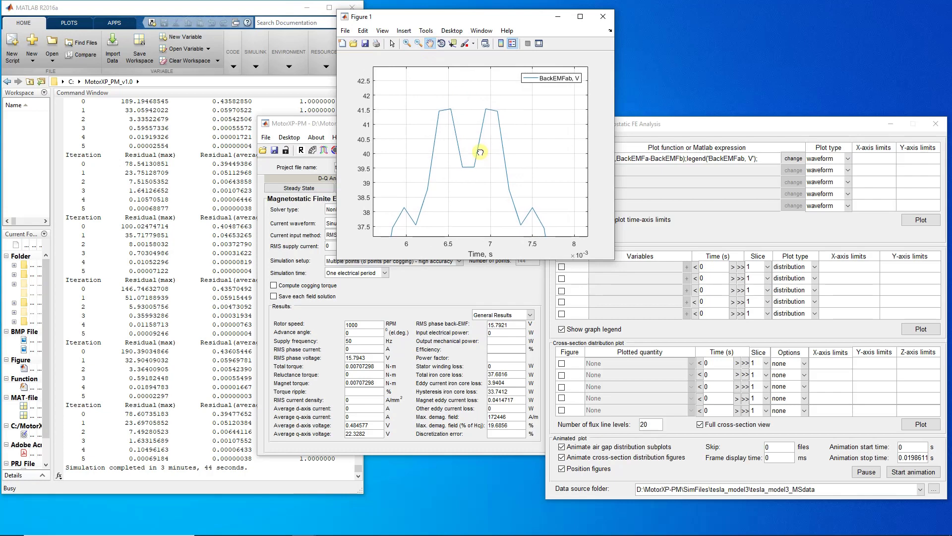
Step: Replace the back-EMF row with plot(time,Torque_maxwell), plot the ±2 N·m cogging torque, then close it
{"action": "left_click", "coordinate": [731, 127]}
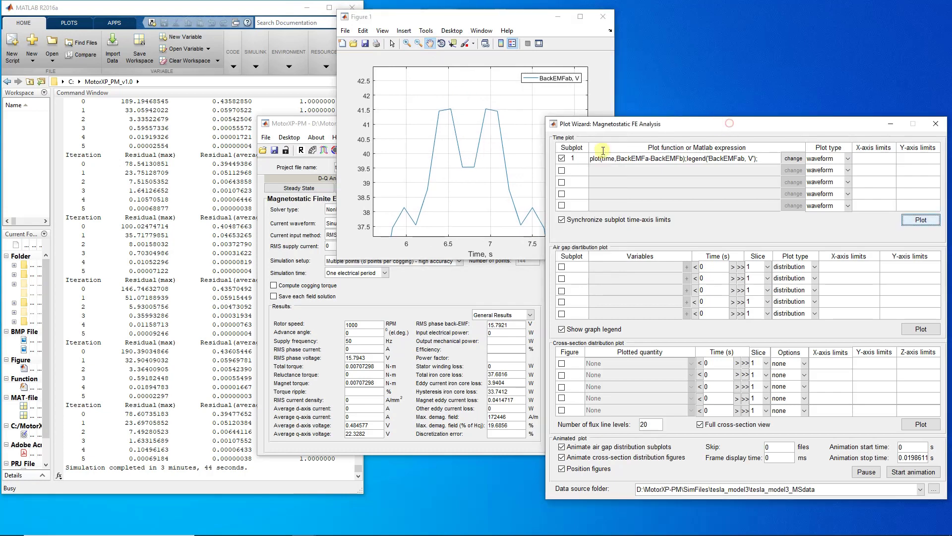
{"action": "left_click", "coordinate": [562, 159]}
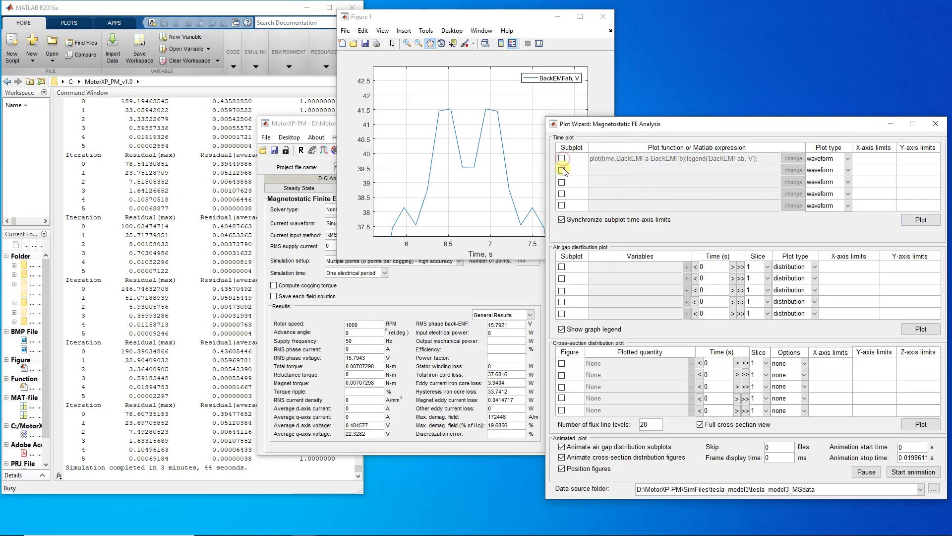
{"action": "left_click", "coordinate": [562, 170]}
{"action": "left_click", "coordinate": [793, 171]}
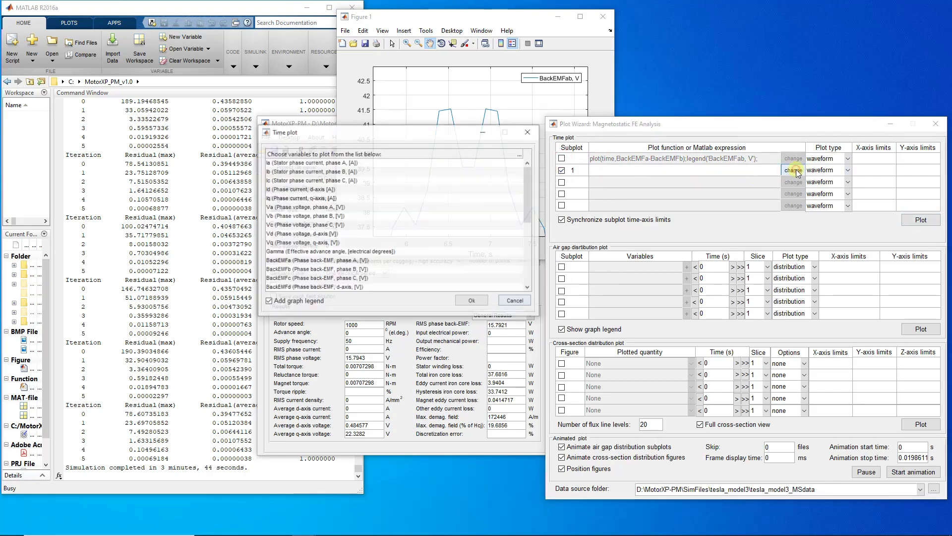
{"action": "left_click_drag", "start_coordinate": [530, 210], "coordinate": [531, 237]}
{"action": "left_click", "coordinate": [400, 278]}
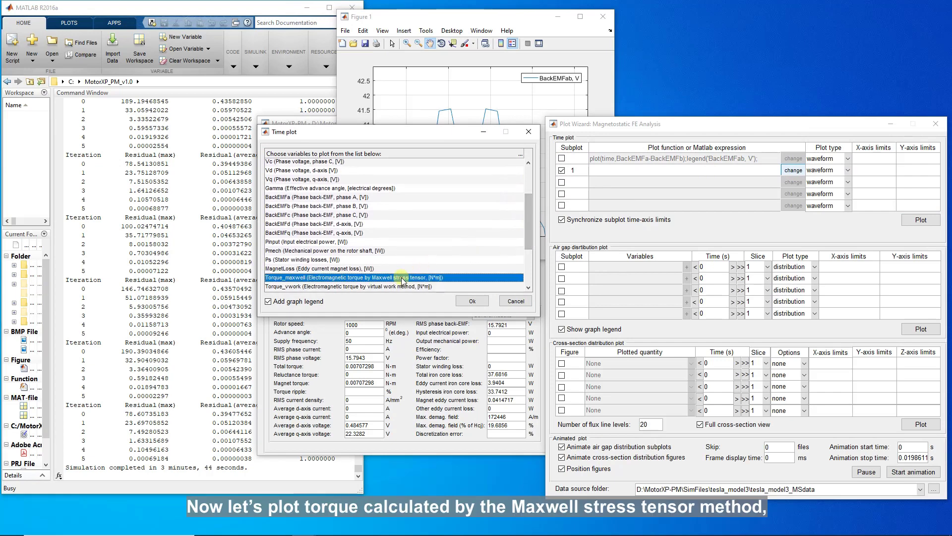
{"action": "left_click", "coordinate": [472, 301]}
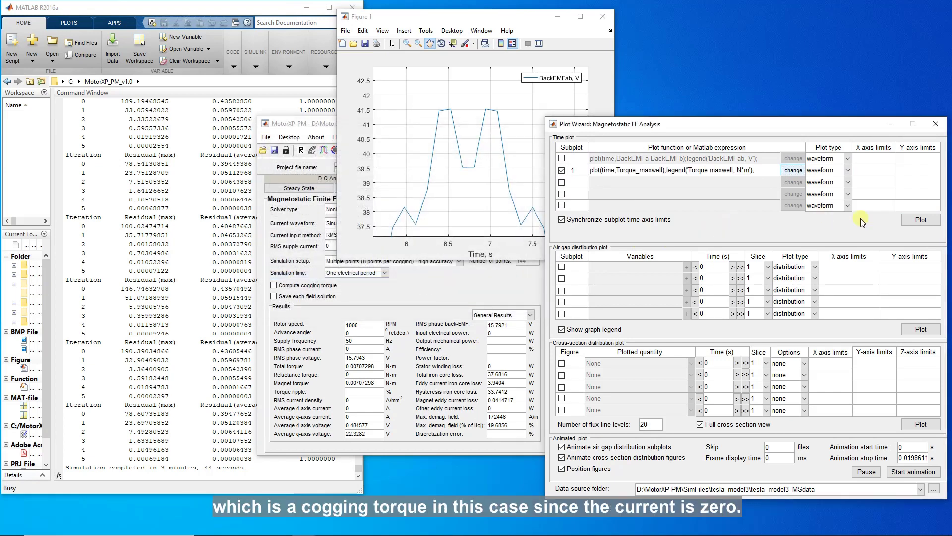
{"action": "left_click", "coordinate": [918, 220]}
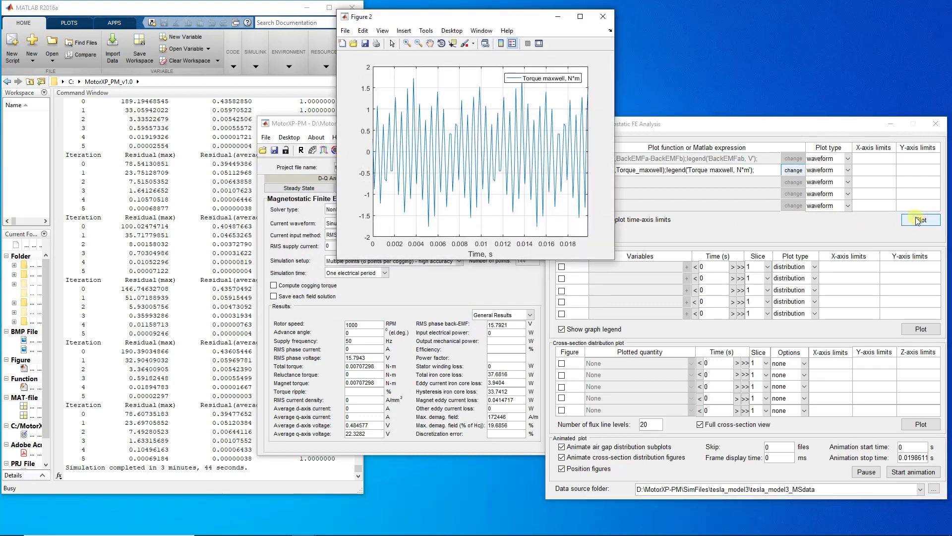
{"action": "left_click", "coordinate": [603, 16]}
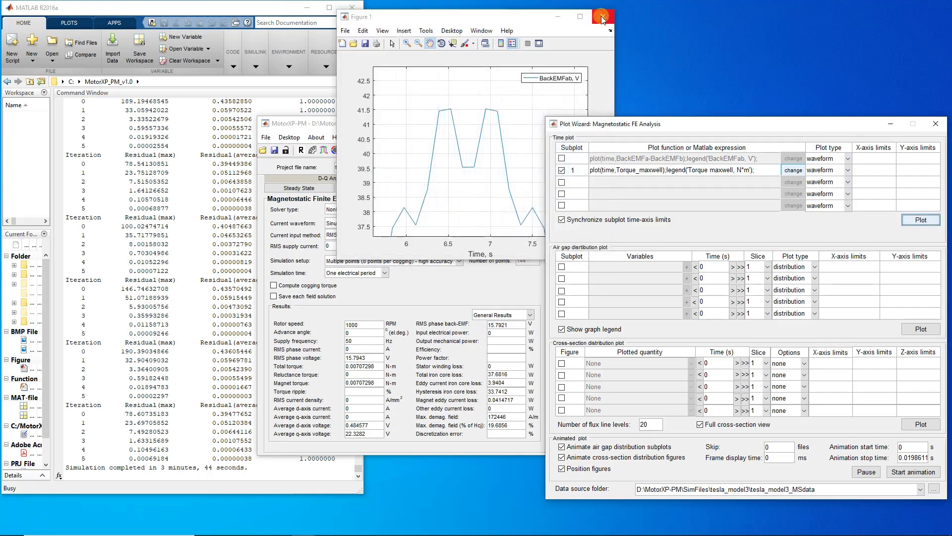
Step: Plot the cross-section Figure 1 of magnetic flux density with flux lines overlaid
{"action": "left_click", "coordinate": [602, 15]}
{"action": "left_click", "coordinate": [562, 364]}
{"action": "left_click", "coordinate": [600, 363]}
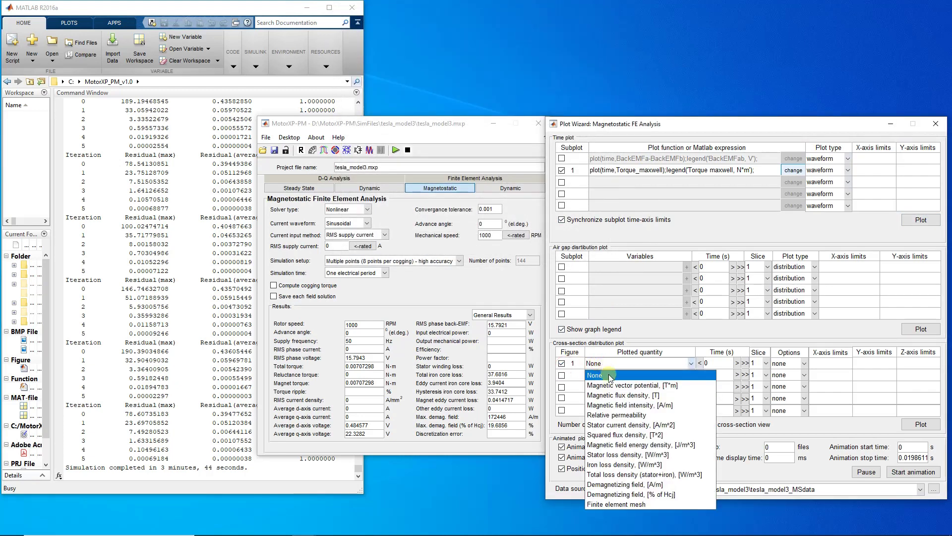
{"action": "left_click", "coordinate": [618, 395]}
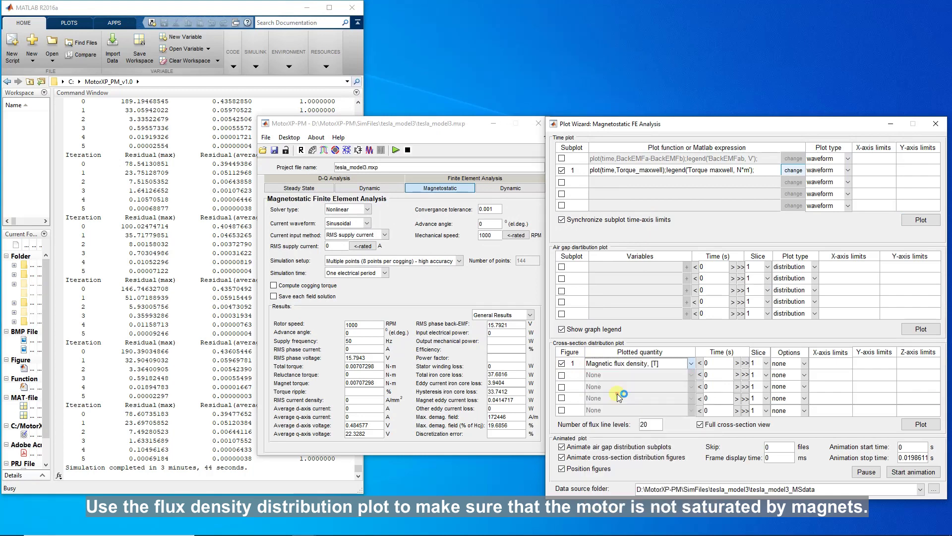
{"action": "left_click", "coordinate": [793, 363]}
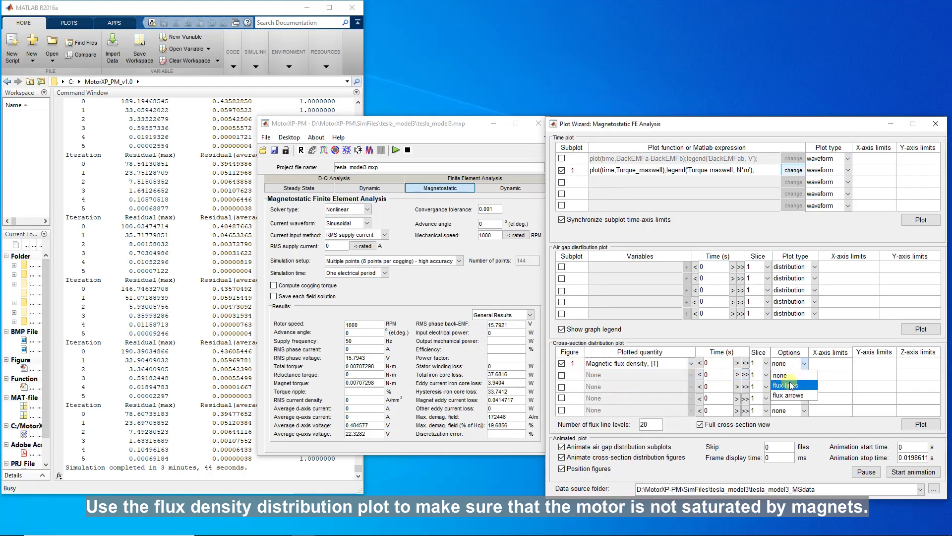
{"action": "left_click", "coordinate": [791, 386]}
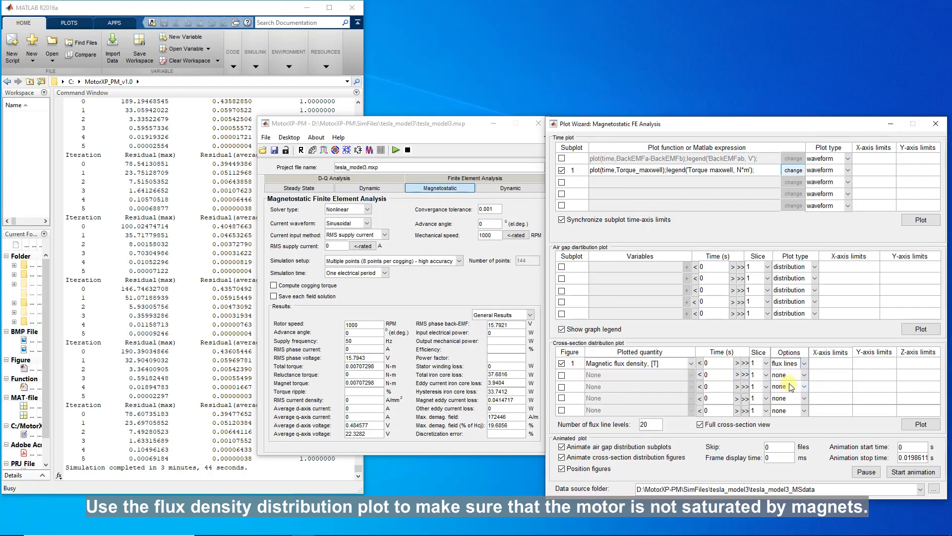
{"action": "left_click", "coordinate": [920, 426]}
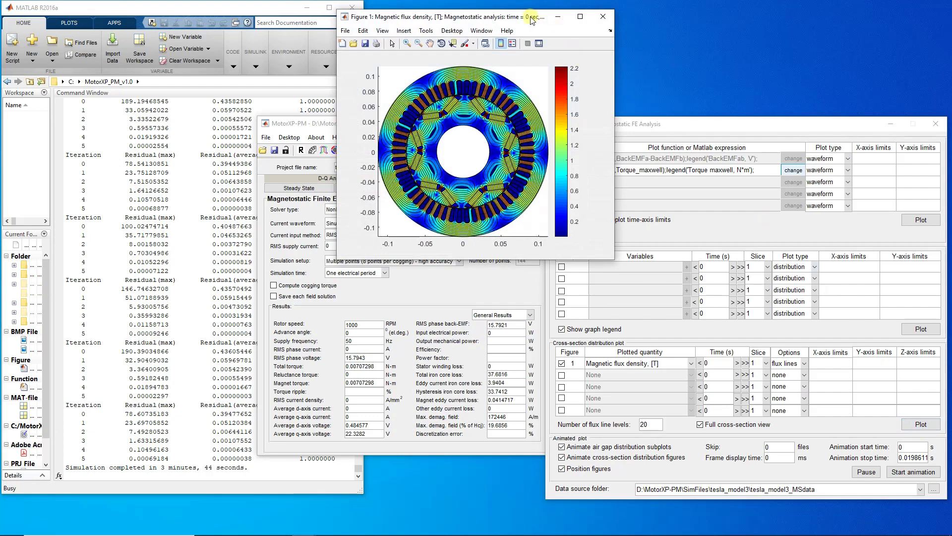
Step: Move the flux density figure right and enlarge it, then bring the main window forward
{"action": "left_click_drag", "start_coordinate": [530, 20], "coordinate": [689, 15]}
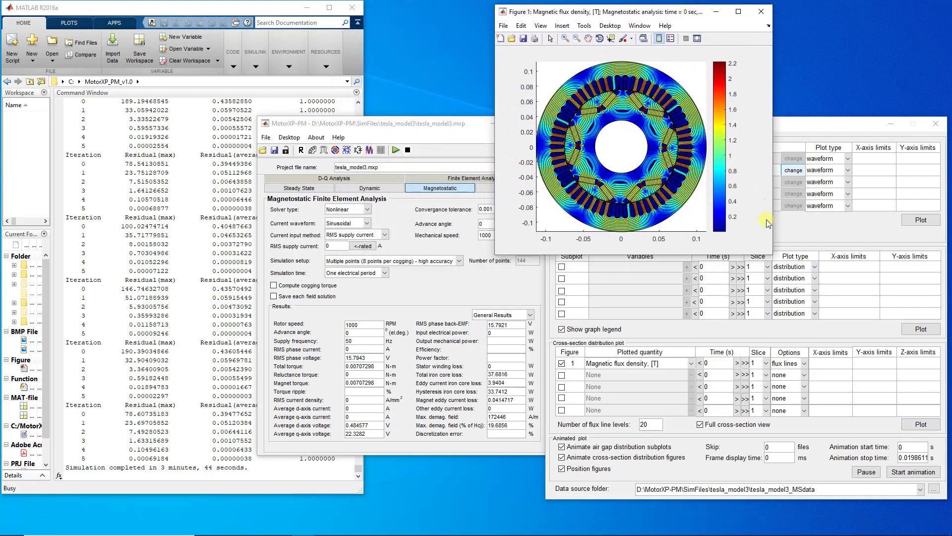
{"action": "left_click_drag", "start_coordinate": [770, 256], "coordinate": [939, 461]}
{"action": "left_click", "coordinate": [419, 124]}
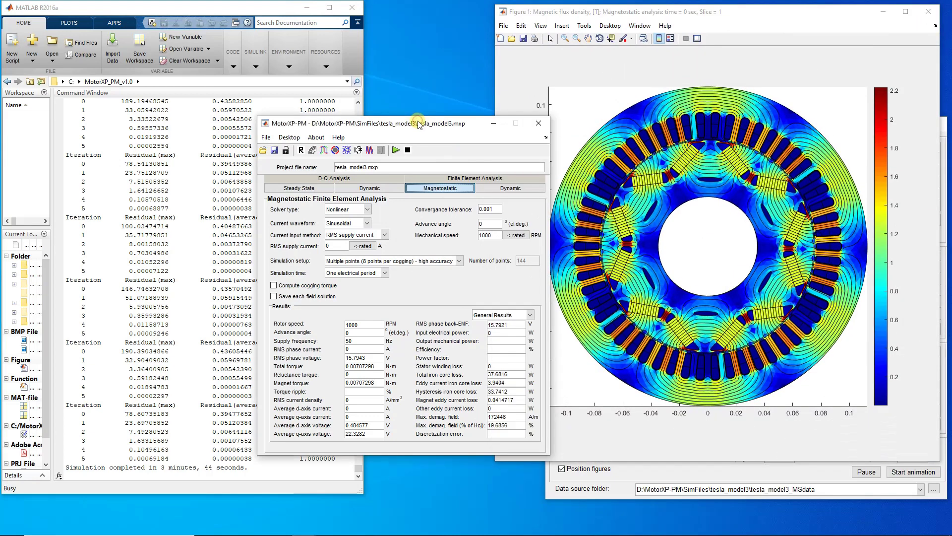
Step: Switch the Results panel from General Results to Flux Density Levels
{"action": "left_click", "coordinate": [519, 315]}
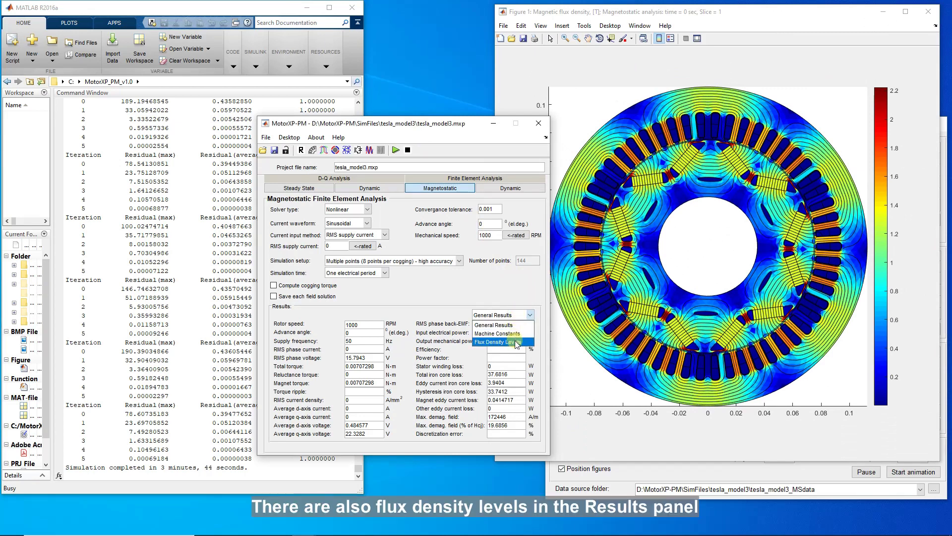
{"action": "left_click", "coordinate": [498, 341]}
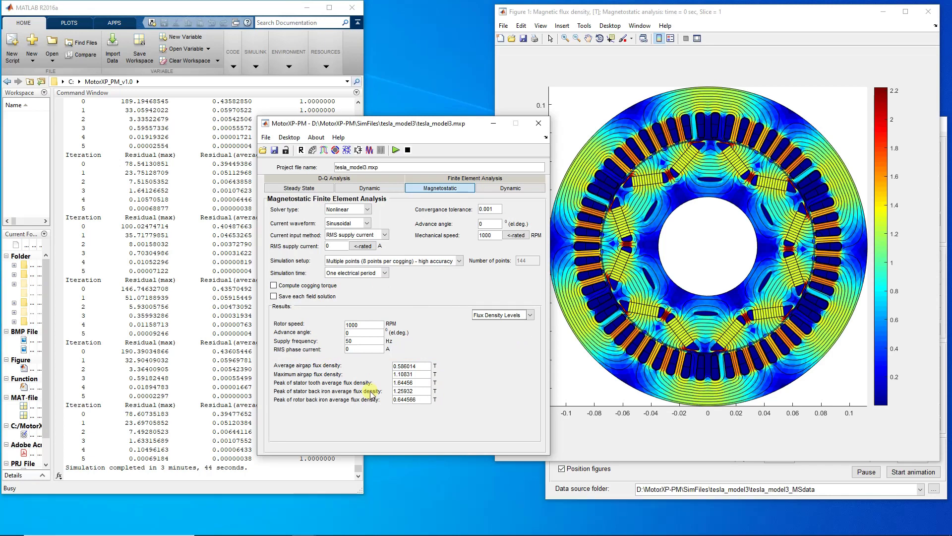
Step: Duplicate tesla_model3.mxp in its folder and rename the copy tesla_model3_noload.mxp
{"action": "mouse_move", "coordinate": [316, 532]}
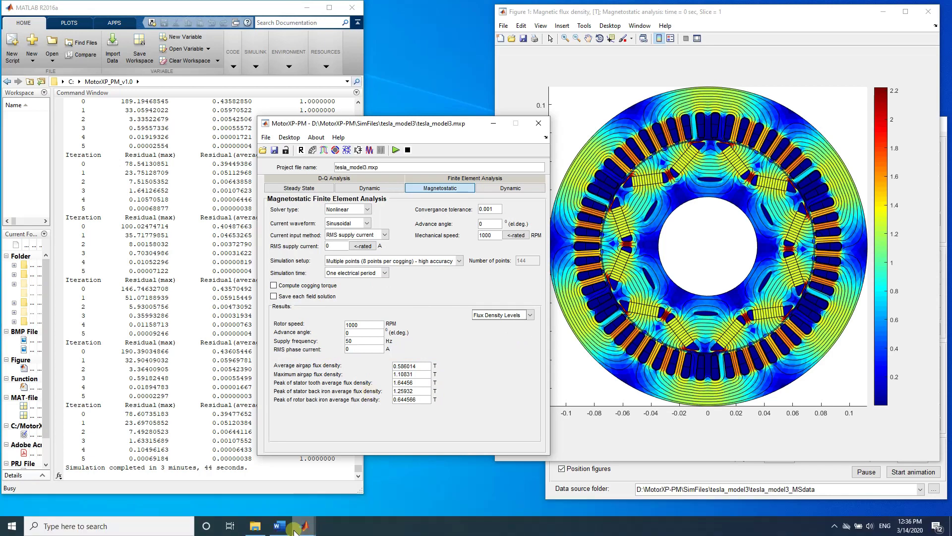
{"action": "left_click", "coordinate": [254, 526]}
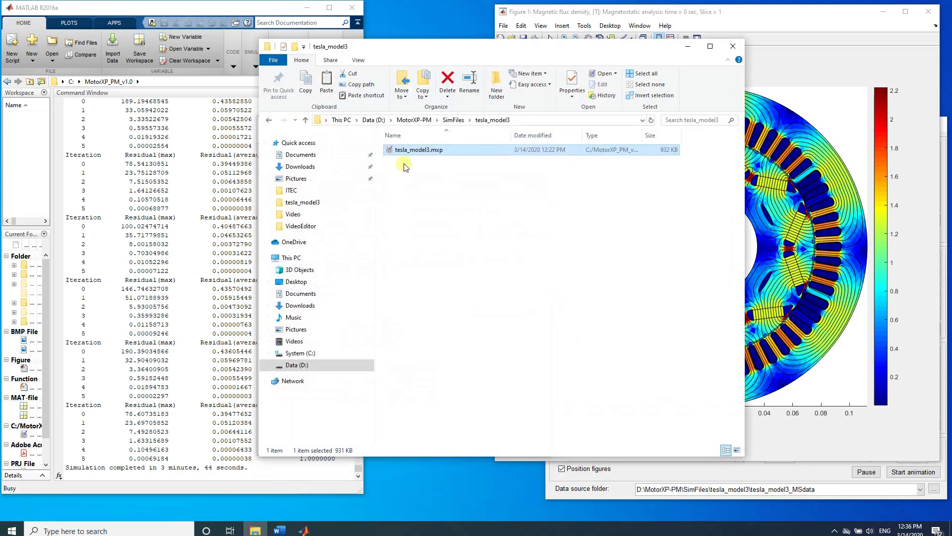
{"action": "right_click", "coordinate": [412, 151]}
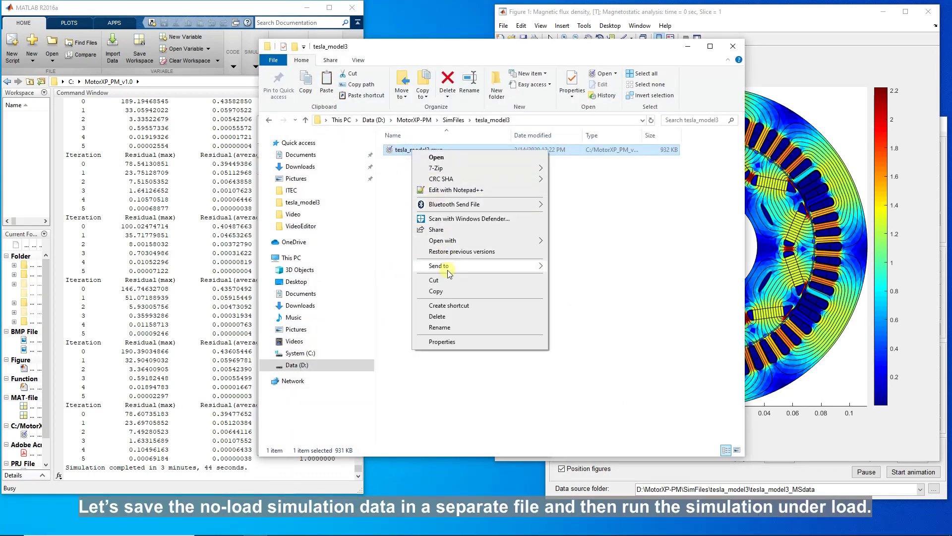
{"action": "left_click", "coordinate": [438, 292]}
{"action": "right_click", "coordinate": [430, 281]}
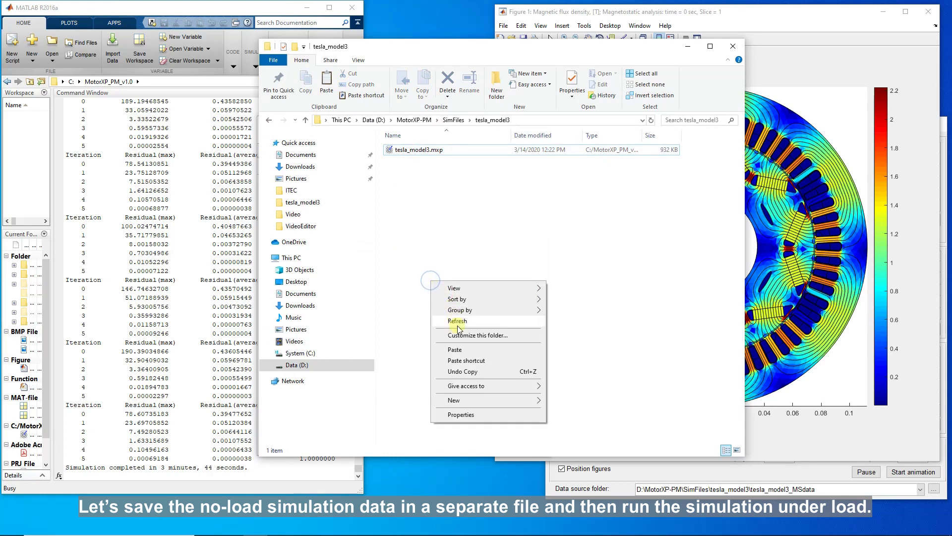
{"action": "left_click", "coordinate": [464, 351]}
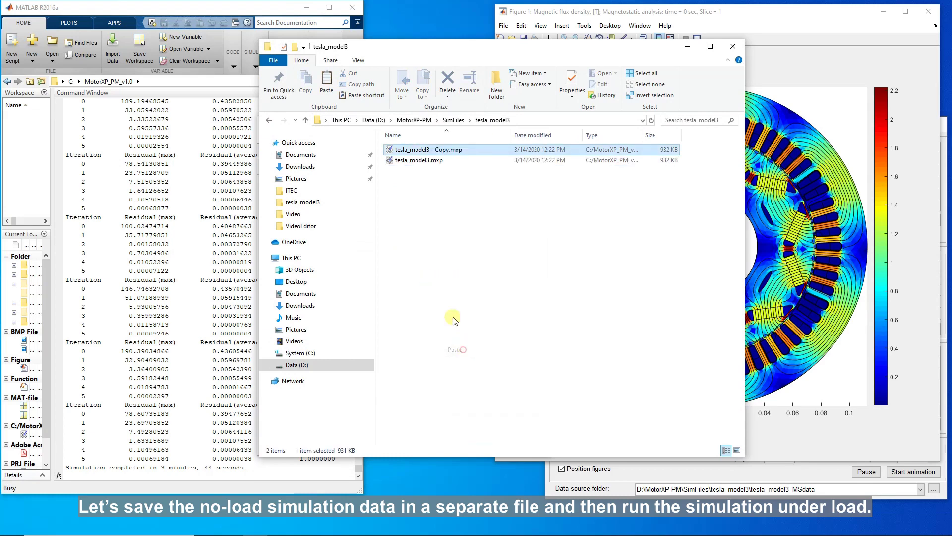
{"action": "left_click", "coordinate": [430, 151]}
{"action": "left_click_drag", "start_coordinate": [430, 150], "coordinate": [448, 152]}
{"action": "type", "text": "_"}
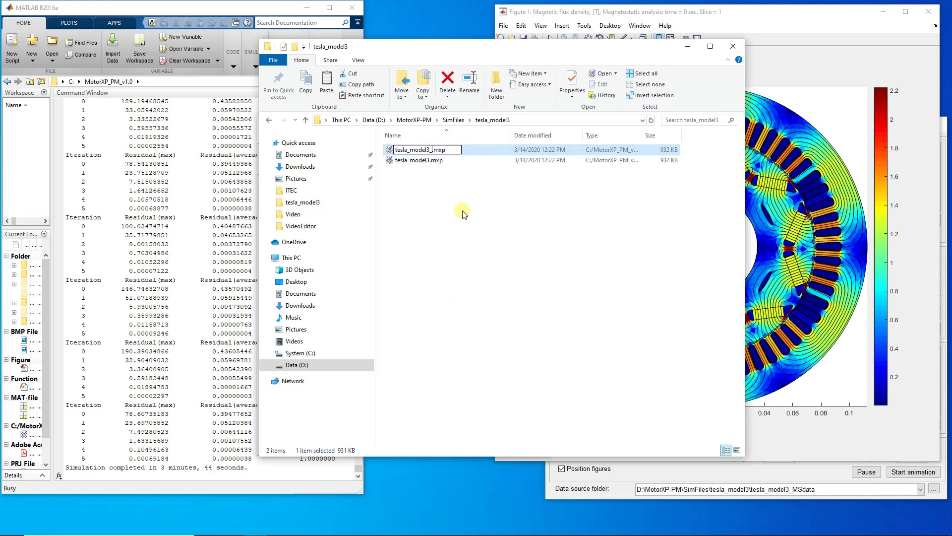
{"action": "type", "text": "noload"}
{"action": "left_click", "coordinate": [464, 214]}
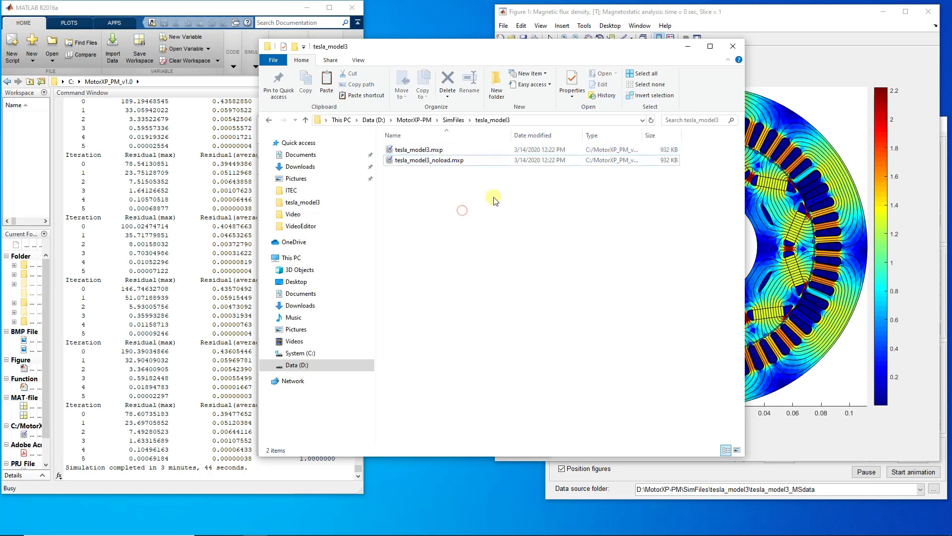
{"action": "left_click", "coordinate": [691, 48]}
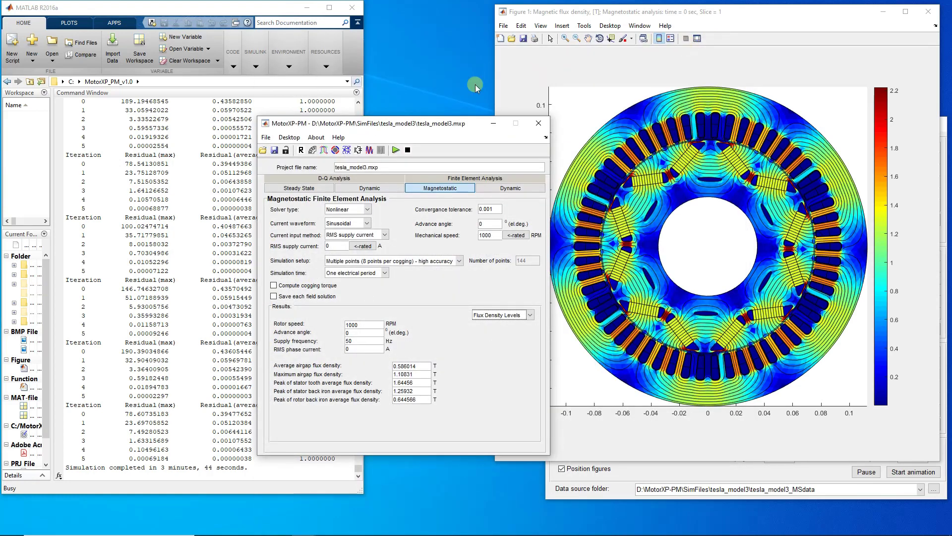
Step: Browse the stator winding layout and stator mesh views, then return to the main window
{"action": "left_click", "coordinate": [313, 150]}
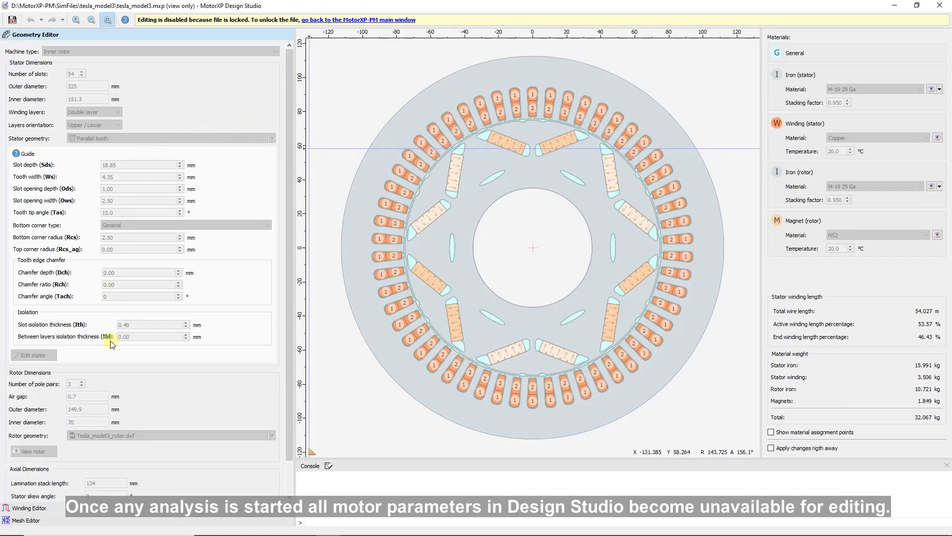
{"action": "left_click", "coordinate": [53, 508]}
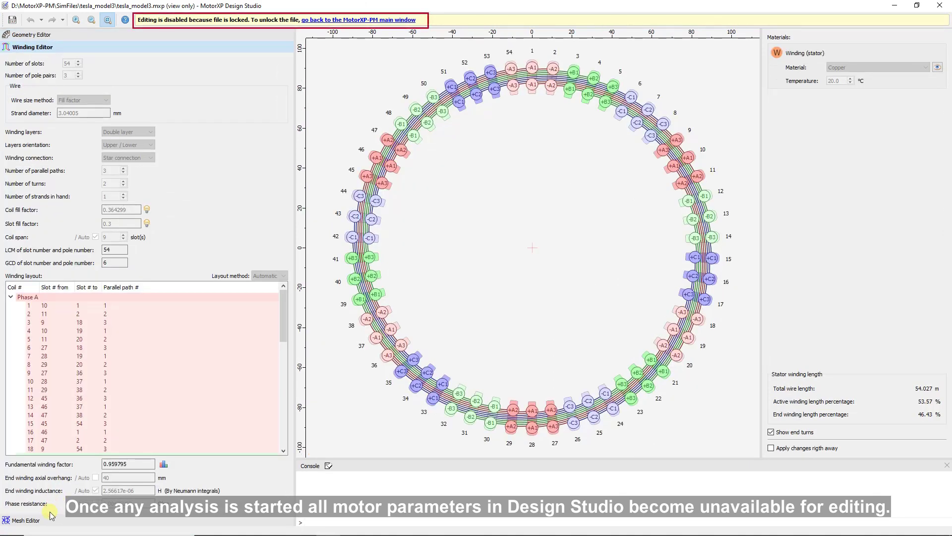
{"action": "left_click", "coordinate": [50, 518]}
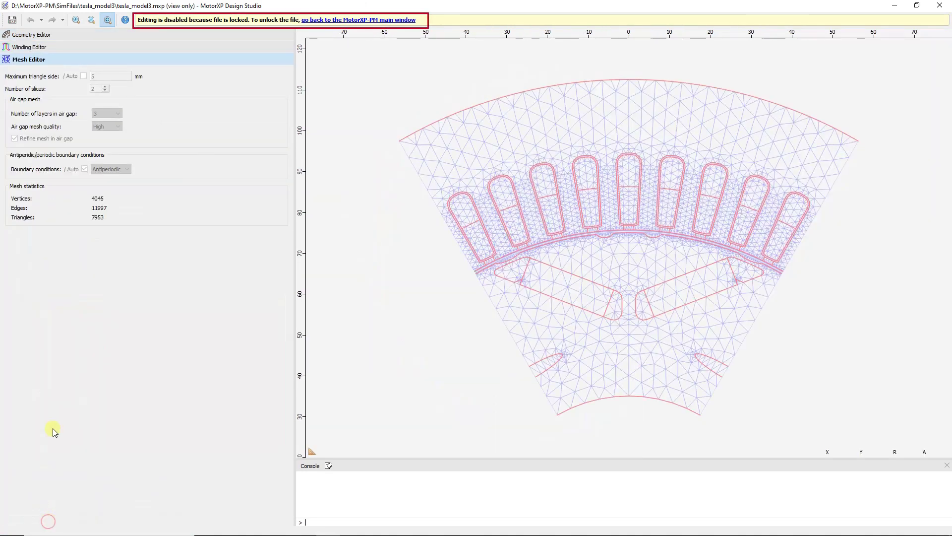
{"action": "left_click", "coordinate": [40, 36]}
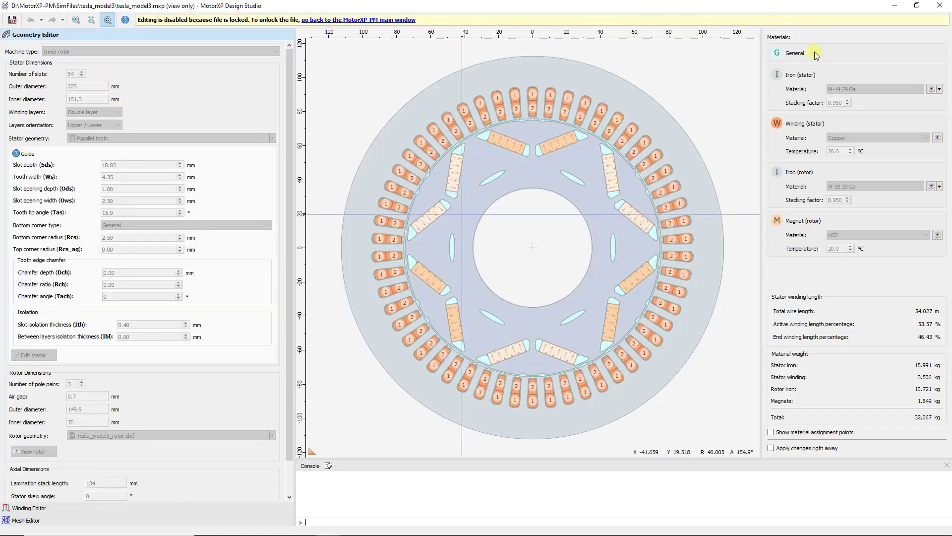
{"action": "left_click", "coordinate": [406, 22]}
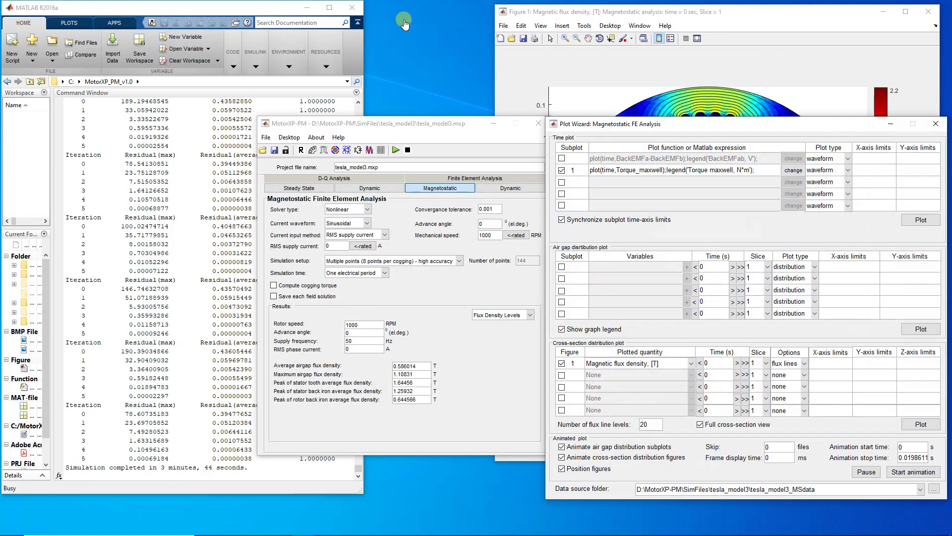
Step: Close the Plot Wizard and unlock the project, confirming deletion of all simulation data
{"action": "left_click", "coordinate": [936, 123]}
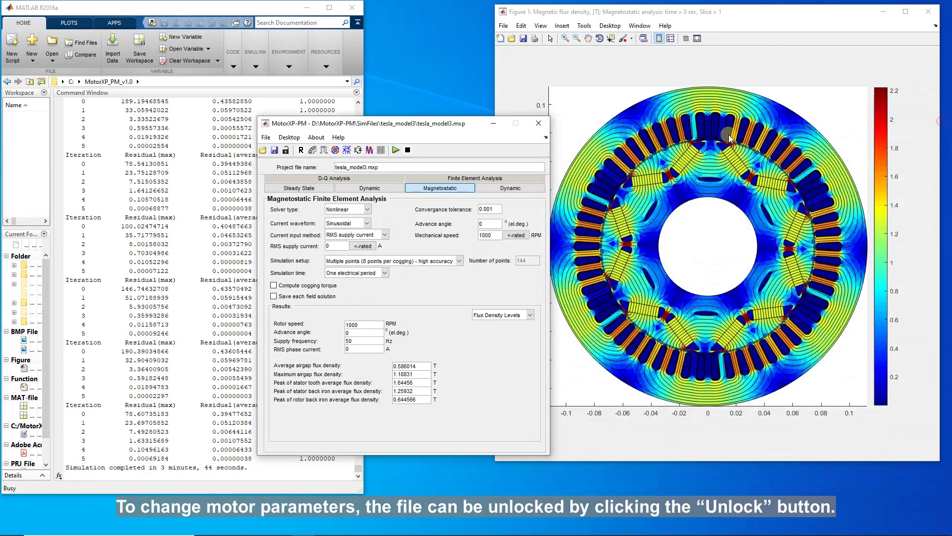
{"action": "left_click", "coordinate": [287, 150]}
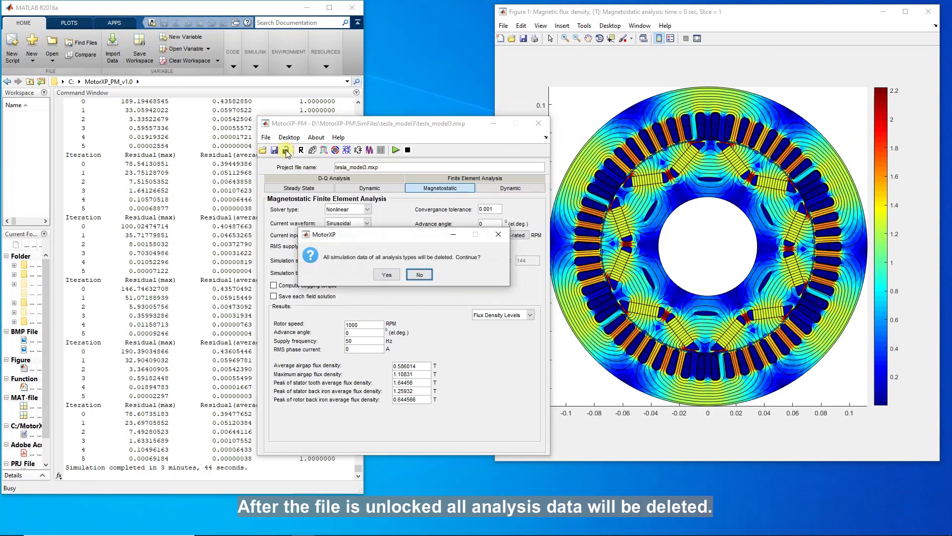
{"action": "left_click", "coordinate": [387, 274]}
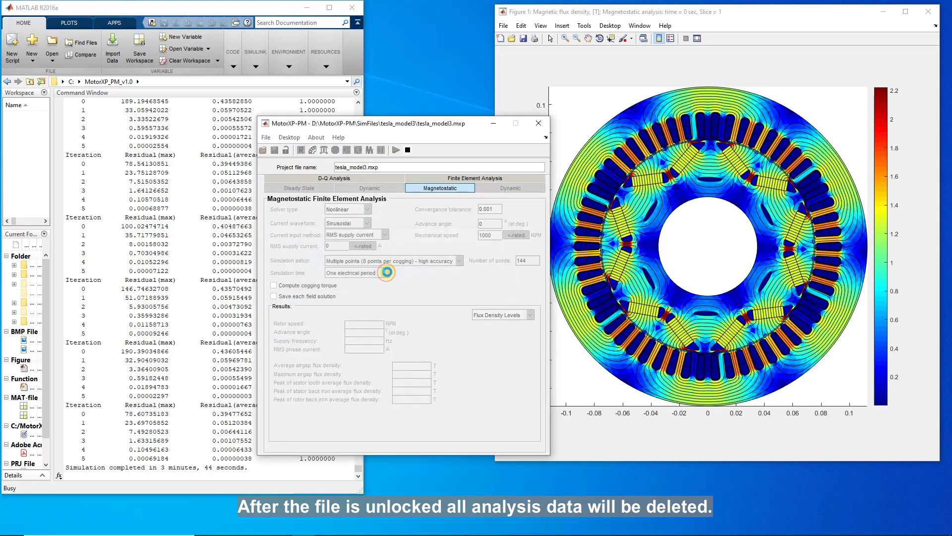
Step: In the Materials panel, set Winding (stator) temperature to 80.0 and Magnet (rotor) to 60.0
{"action": "left_click", "coordinate": [312, 150]}
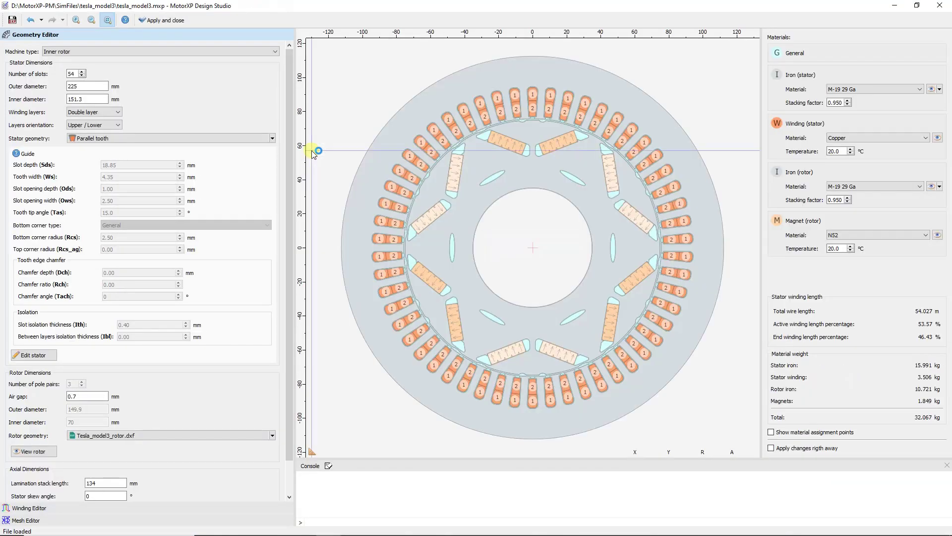
{"action": "left_click", "coordinate": [827, 151]}
{"action": "key", "text": "Delete"}
{"action": "type", "text": "8"}
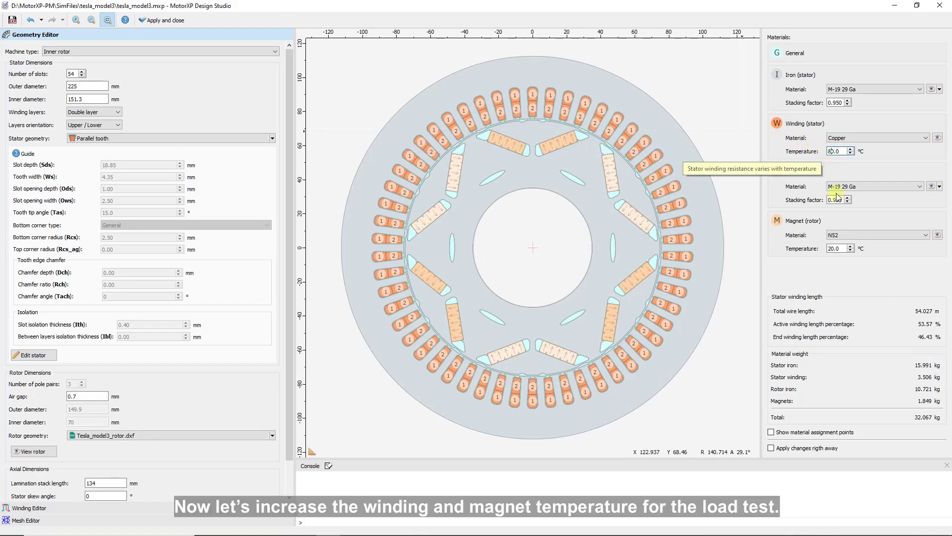
{"action": "left_click", "coordinate": [831, 248]}
{"action": "key", "text": "Delete"}
{"action": "type", "text": "6"}
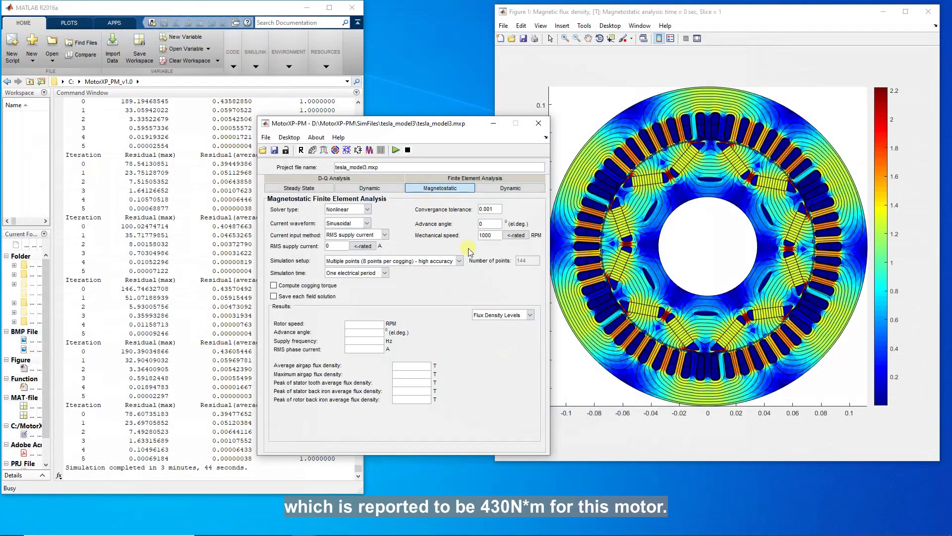
Step: Switch the Magnetostatic Results panel back to General Results
{"action": "left_click", "coordinate": [530, 314]}
{"action": "left_click", "coordinate": [529, 325]}
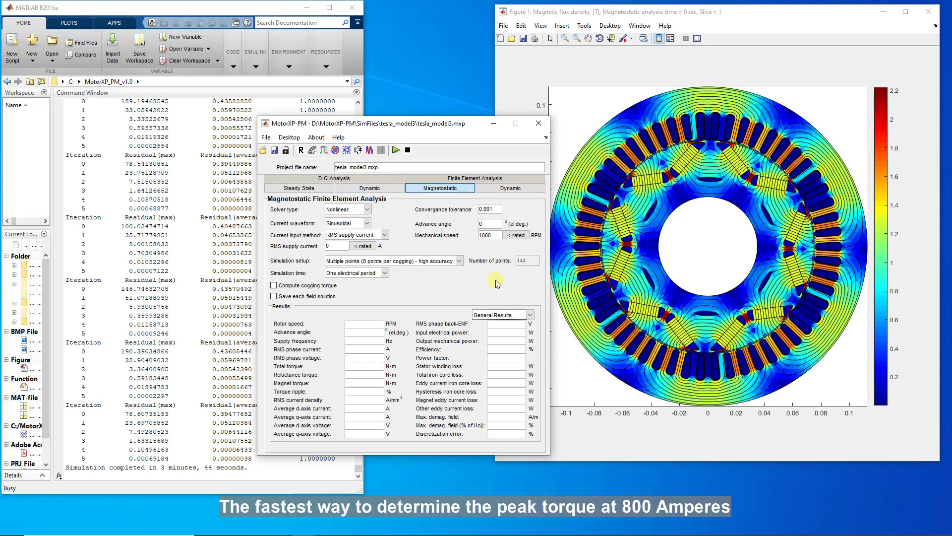
Step: Start a Steady State D-Q plot at 800 A RMS current using the FEA based model
{"action": "left_click", "coordinate": [309, 189]}
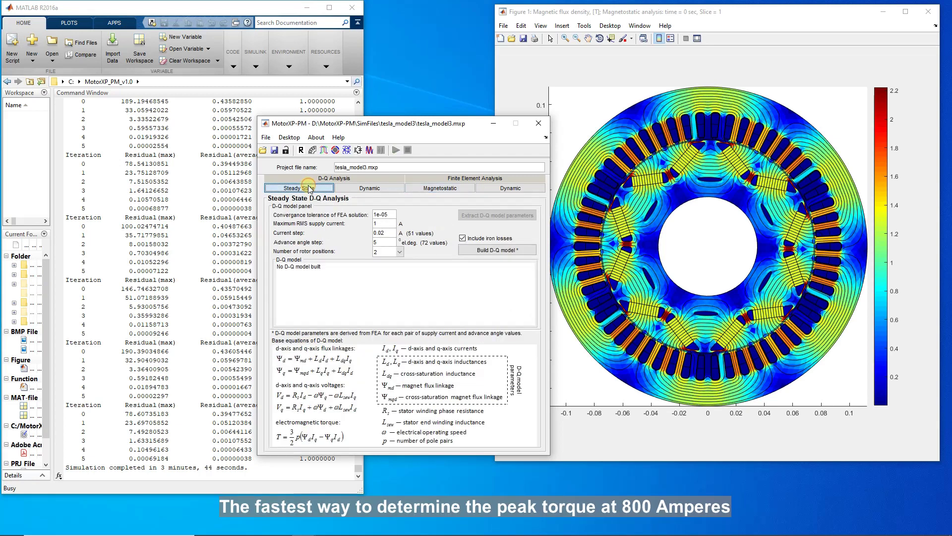
{"action": "left_click", "coordinate": [370, 149]}
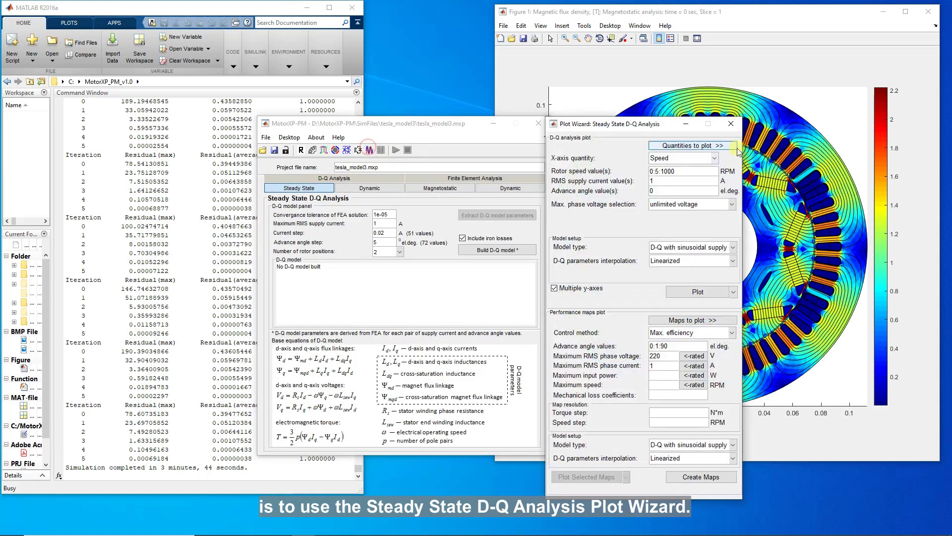
{"action": "left_click", "coordinate": [928, 14]}
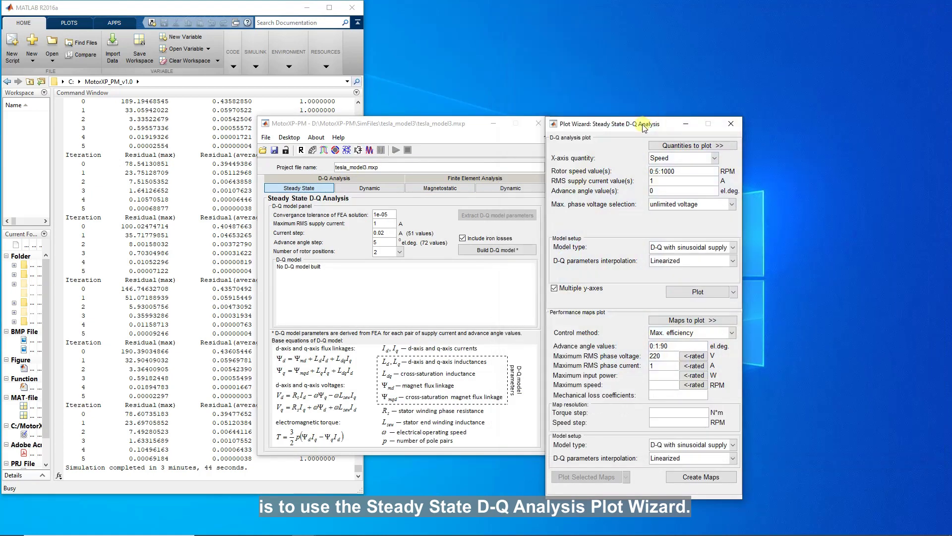
{"action": "double_click", "coordinate": [662, 181]}
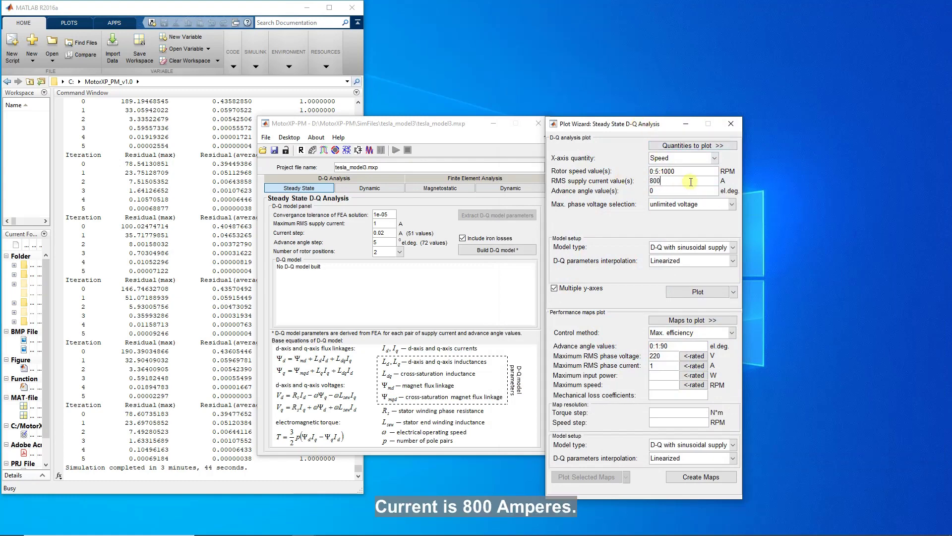
{"action": "left_click", "coordinate": [728, 247]}
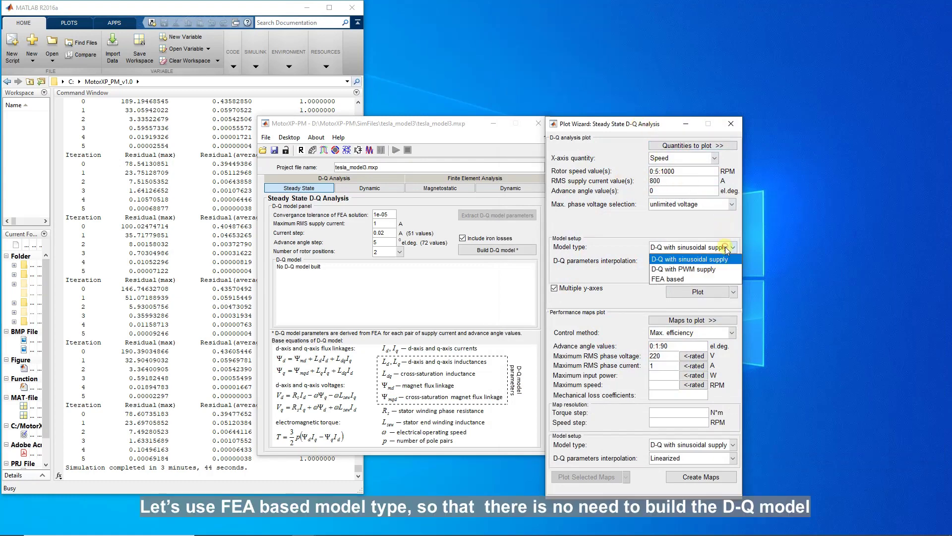
{"action": "left_click", "coordinate": [702, 280]}
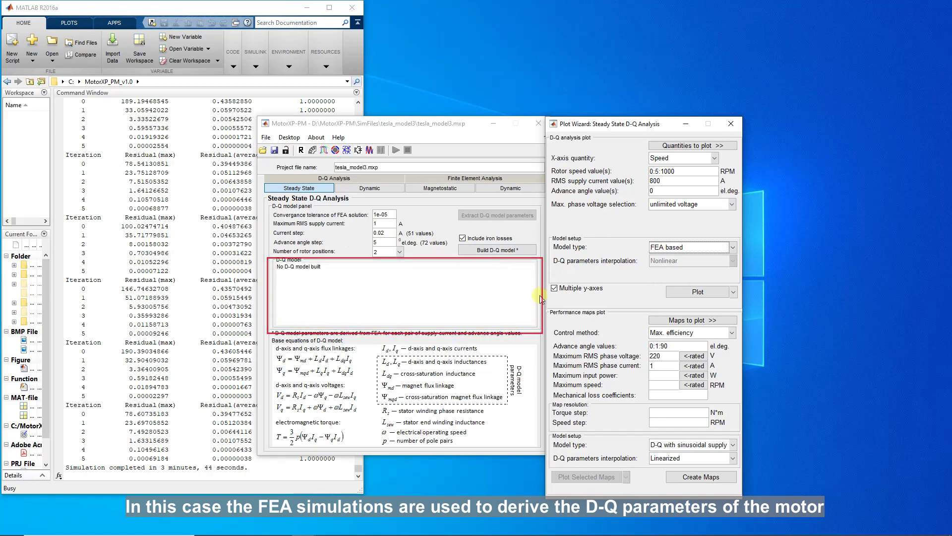
Step: Plot Total torque at 1000 RPM against advance angle 10:10:80
{"action": "left_click", "coordinate": [698, 145]}
{"action": "left_click", "coordinate": [775, 224]}
{"action": "left_click_drag", "start_coordinate": [663, 172], "coordinate": [648, 172]}
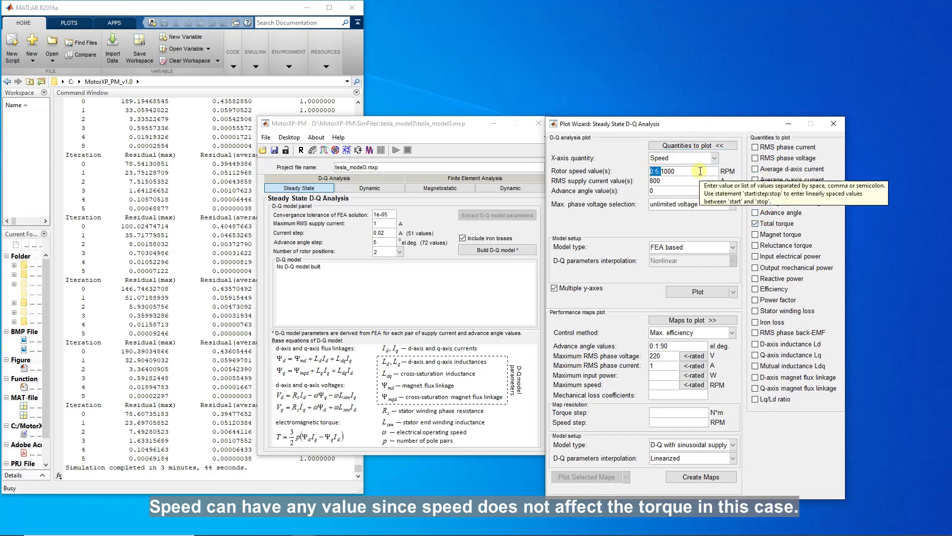
{"action": "key", "text": "BackSpace"}
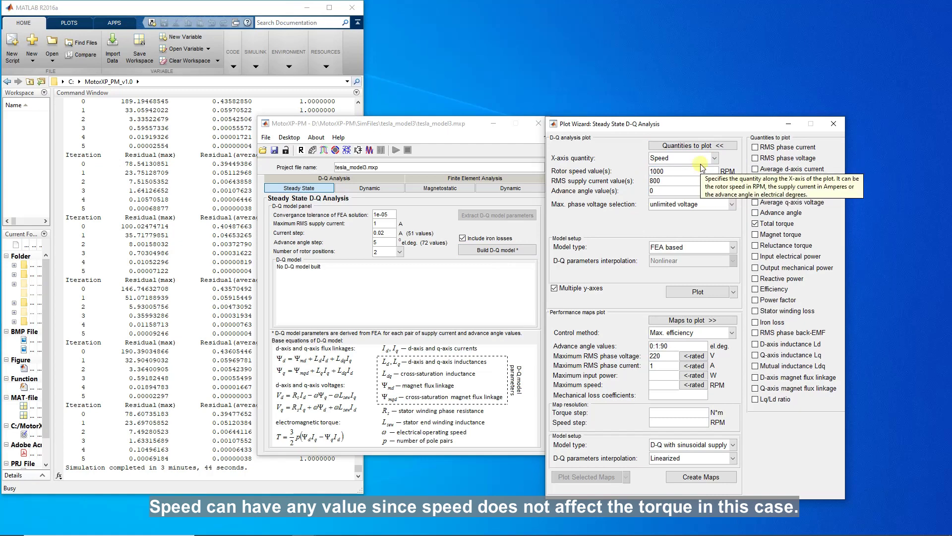
{"action": "left_click", "coordinate": [700, 159]}
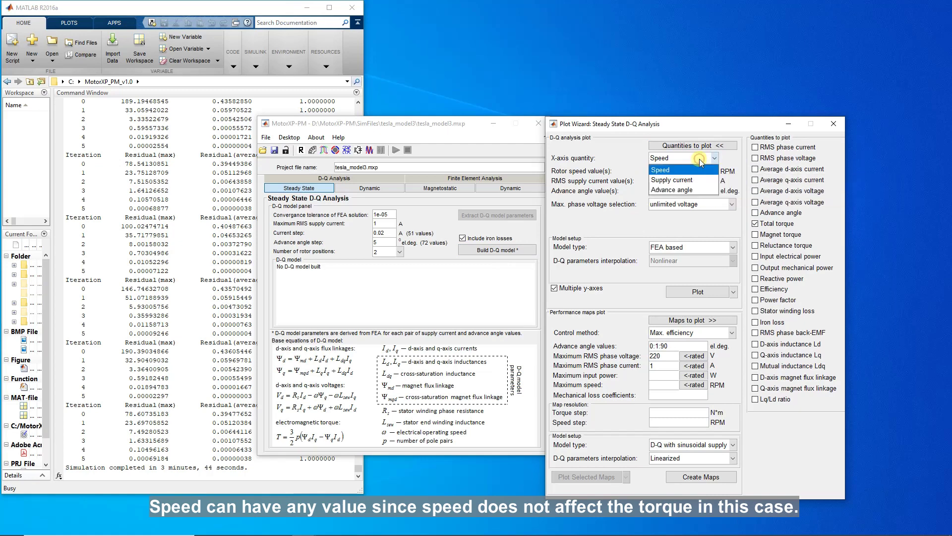
{"action": "left_click", "coordinate": [688, 190]}
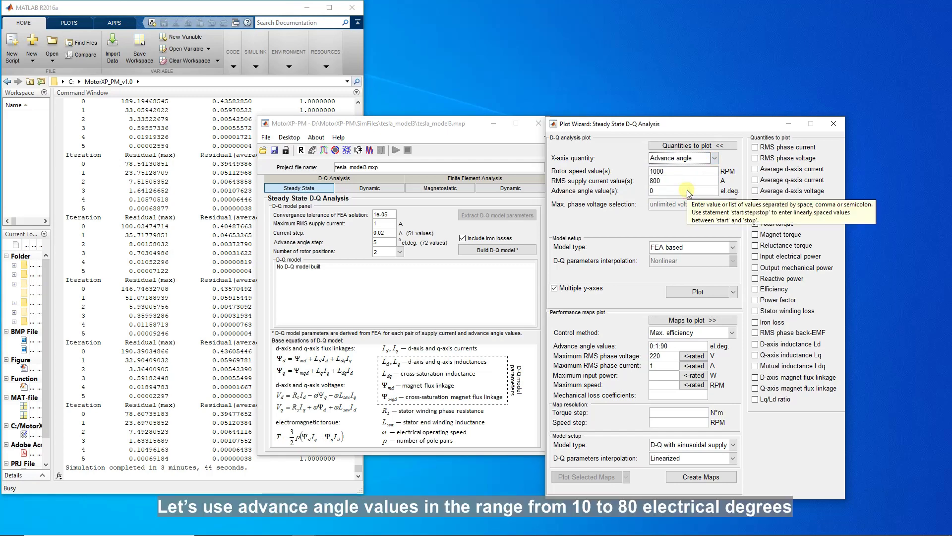
{"action": "left_click", "coordinate": [656, 191]}
{"action": "key", "text": "BackSpace"}
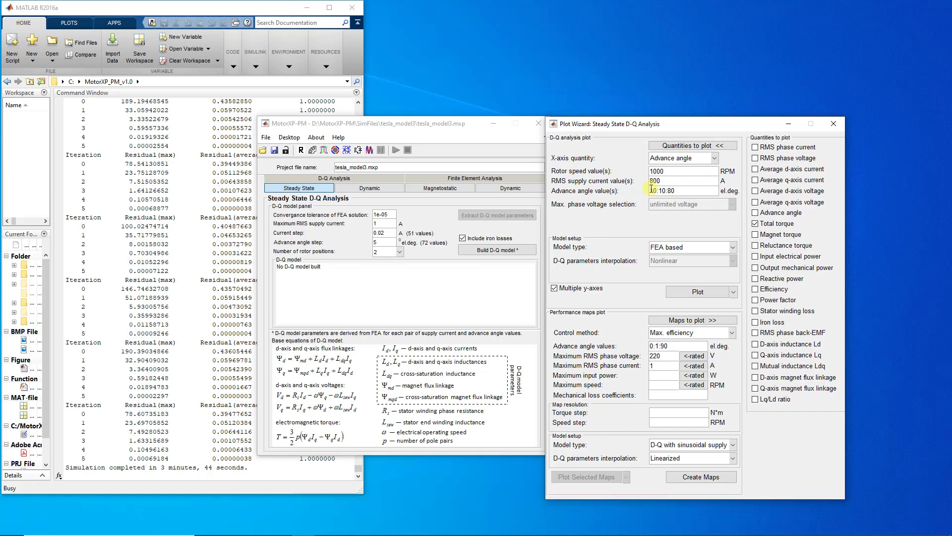
Step: Plot torque versus advance angle and zoom into the peak near 368 N·m at 50°
{"action": "left_click", "coordinate": [700, 293]}
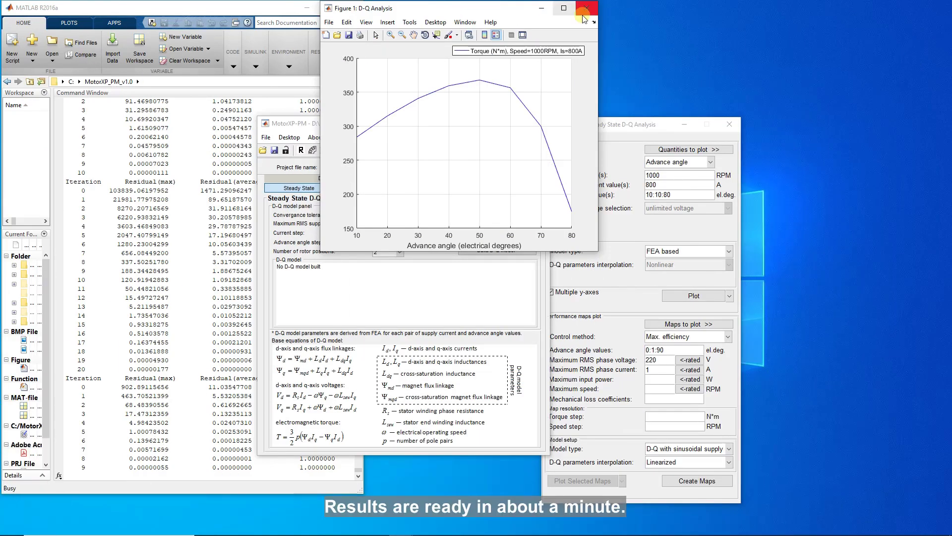
{"action": "left_click", "coordinate": [390, 34]}
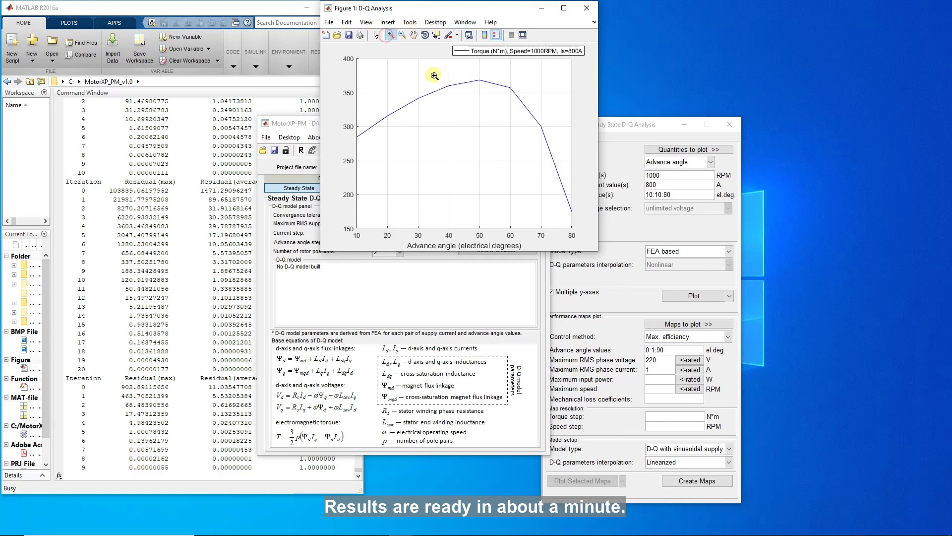
{"action": "left_click_drag", "start_coordinate": [432, 75], "coordinate": [531, 109]}
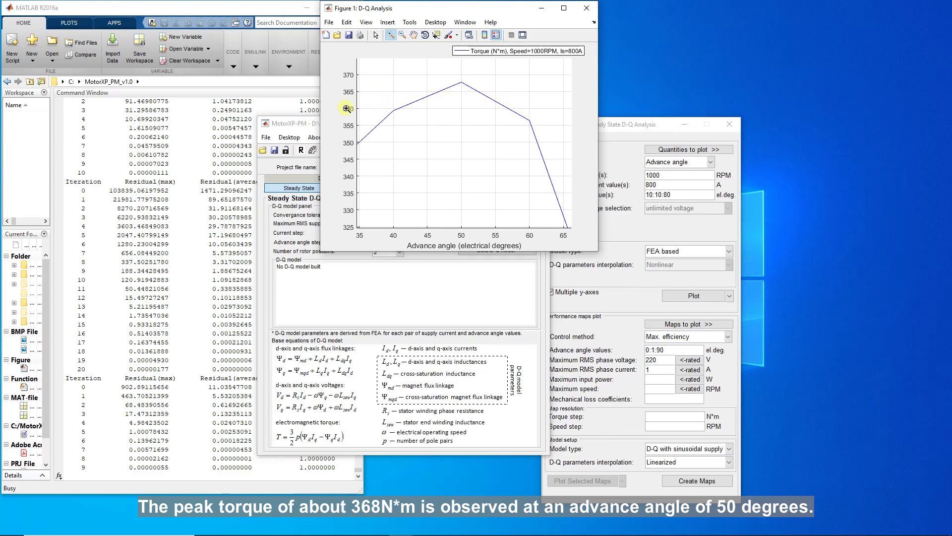
{"action": "left_click", "coordinate": [305, 126]}
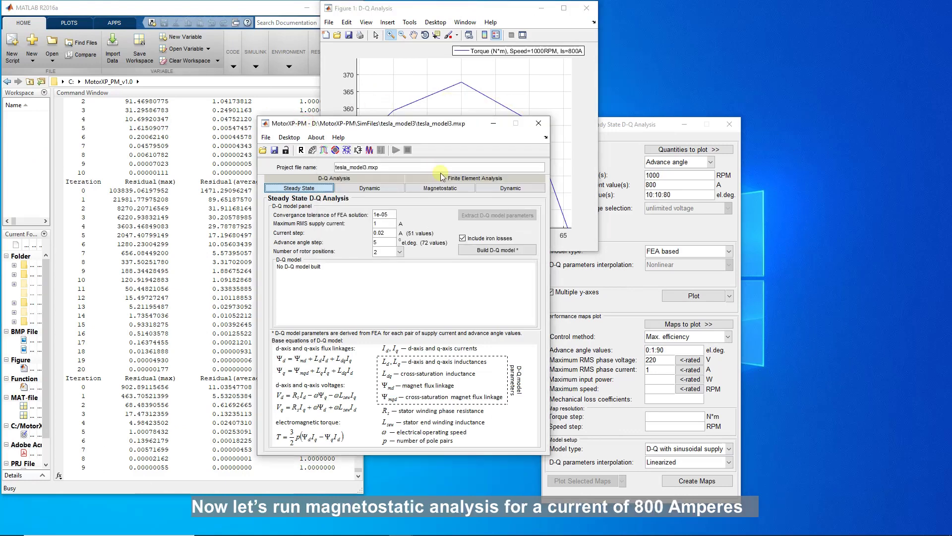
Step: Run a fastest single-point magnetostatic simulation at 800 A, 50° advance angle and 4000 rpm
{"action": "left_click", "coordinate": [440, 188]}
{"action": "double_click", "coordinate": [337, 246]}
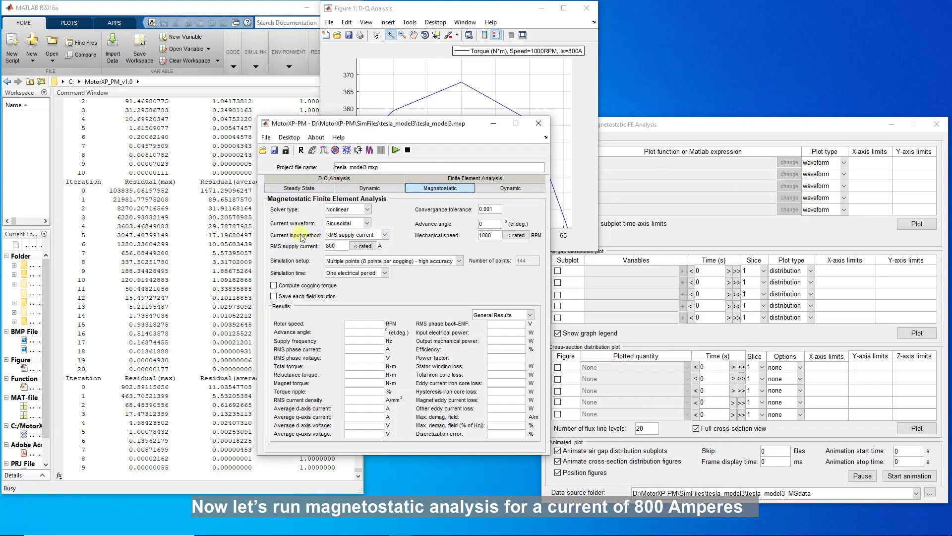
{"action": "double_click", "coordinate": [483, 223]}
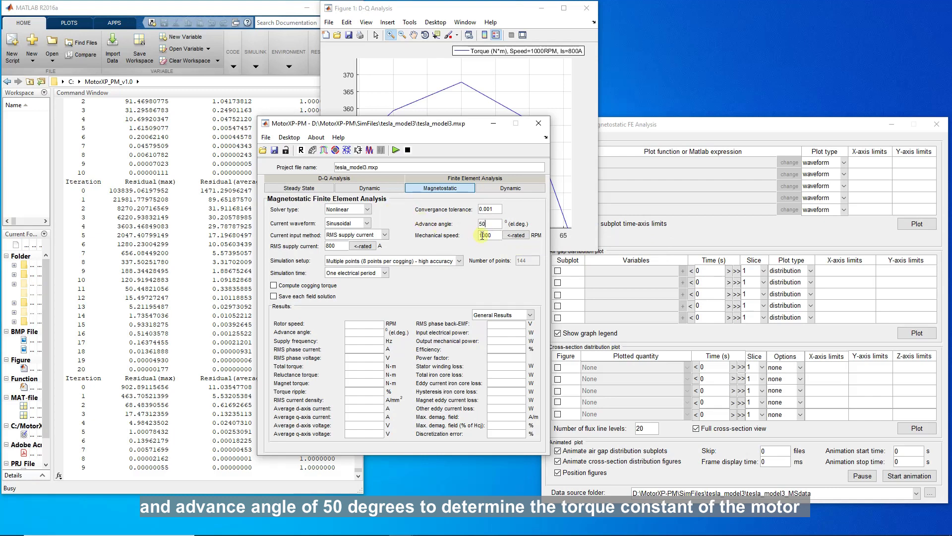
{"action": "left_click_drag", "start_coordinate": [482, 236], "coordinate": [479, 236]}
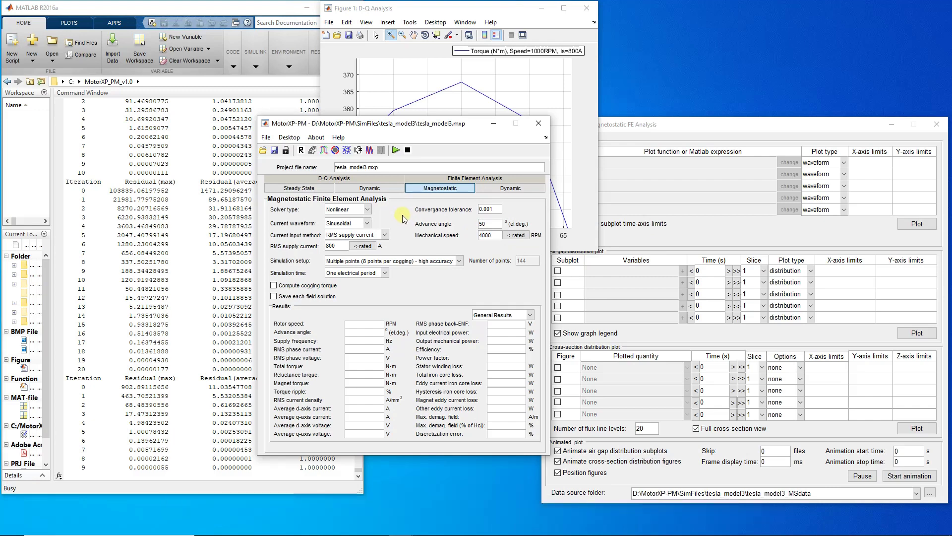
{"action": "left_click", "coordinate": [443, 262]}
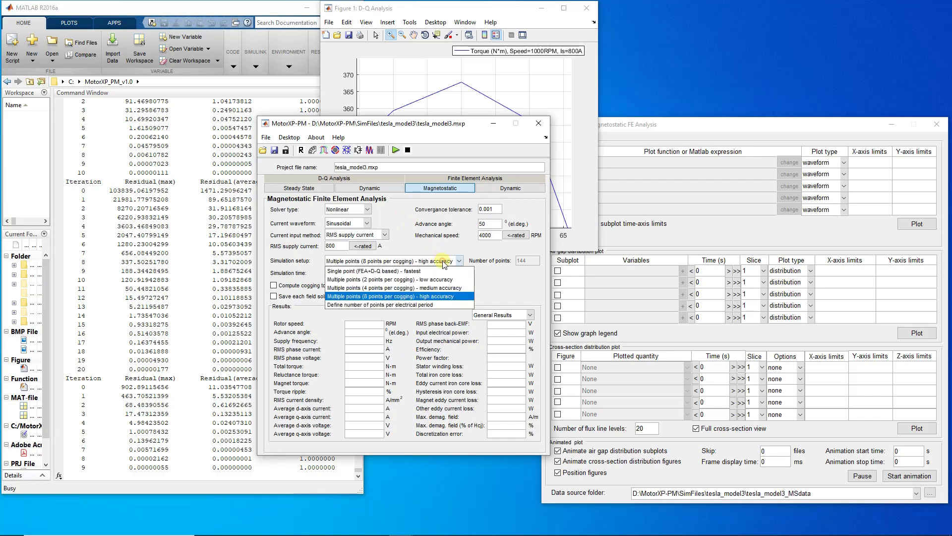
{"action": "left_click", "coordinate": [415, 272]}
{"action": "left_click", "coordinate": [395, 150]}
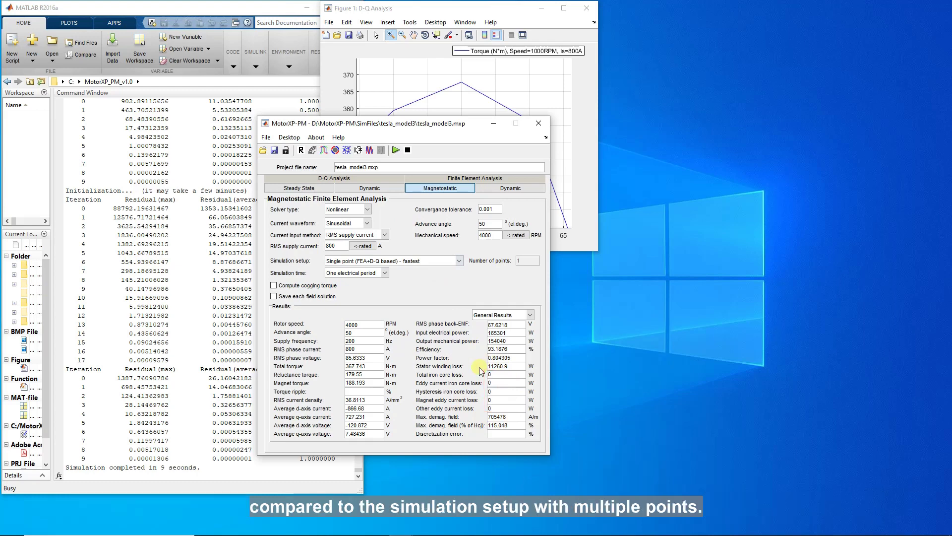
Step: Check the Simulation setup options without changing them and review the 367.743 N·m results
{"action": "left_click", "coordinate": [460, 262]}
{"action": "left_click", "coordinate": [485, 288]}
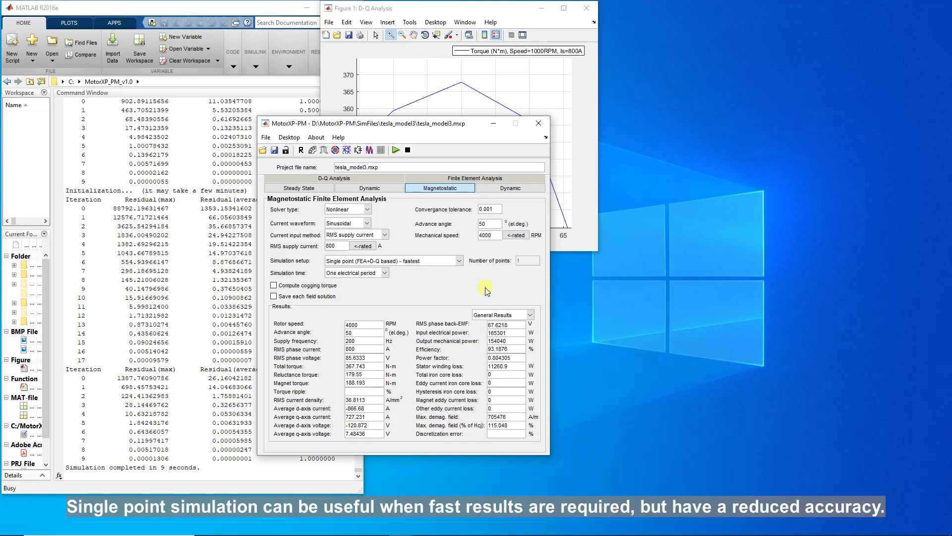
Step: Show the Machine Constants results and select the 0.459679 torque constant
{"action": "left_click", "coordinate": [508, 315]}
{"action": "left_click", "coordinate": [518, 338]}
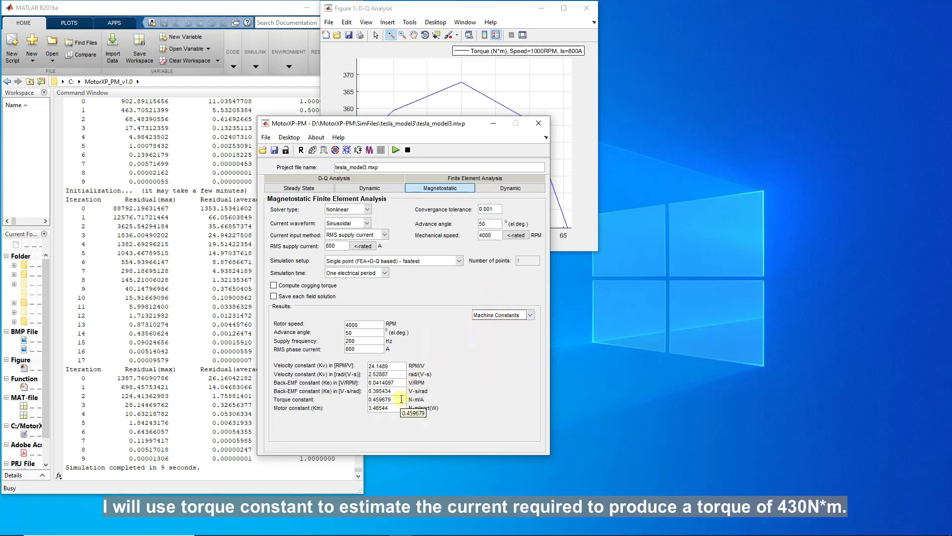
{"action": "left_click_drag", "start_coordinate": [401, 400], "coordinate": [369, 400]}
Step: Compute 430 ÷ 0.46 in Calculator, giving about 934.78 A
{"action": "left_click", "coordinate": [376, 526]}
{"action": "type", "text": "430"}
{"action": "key", "text": "slash"}
{"action": "type", "text": "0."}
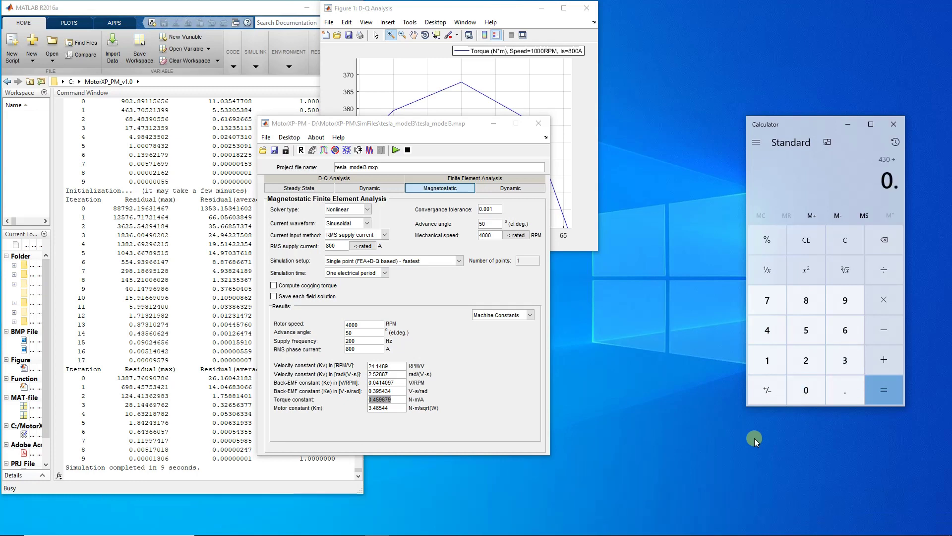
{"action": "type", "text": "46"}
{"action": "key", "text": "Return"}
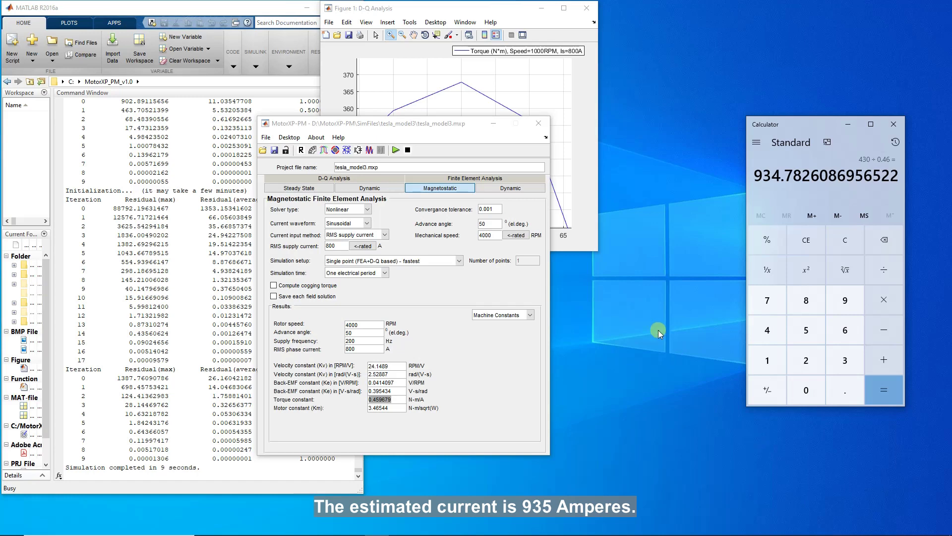
{"action": "left_click", "coordinate": [313, 191]}
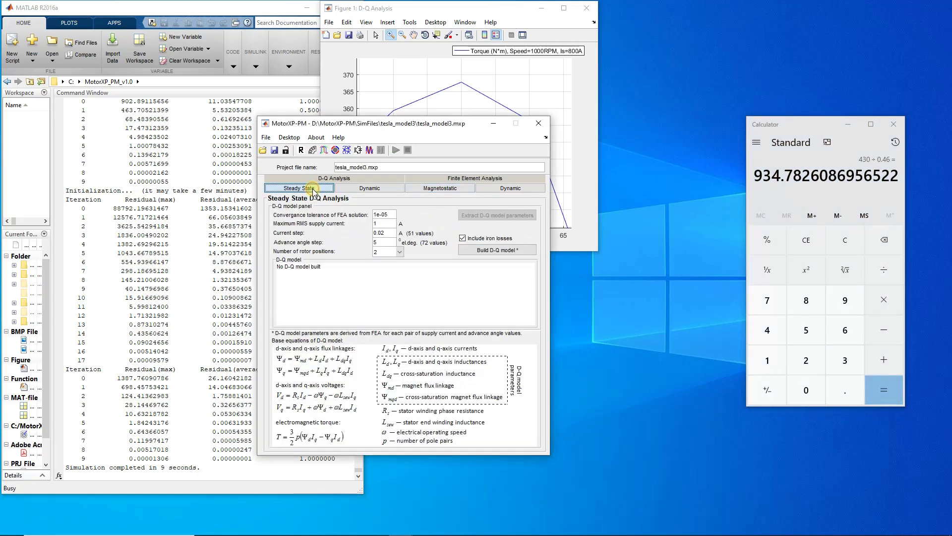
{"action": "left_click", "coordinate": [370, 150]}
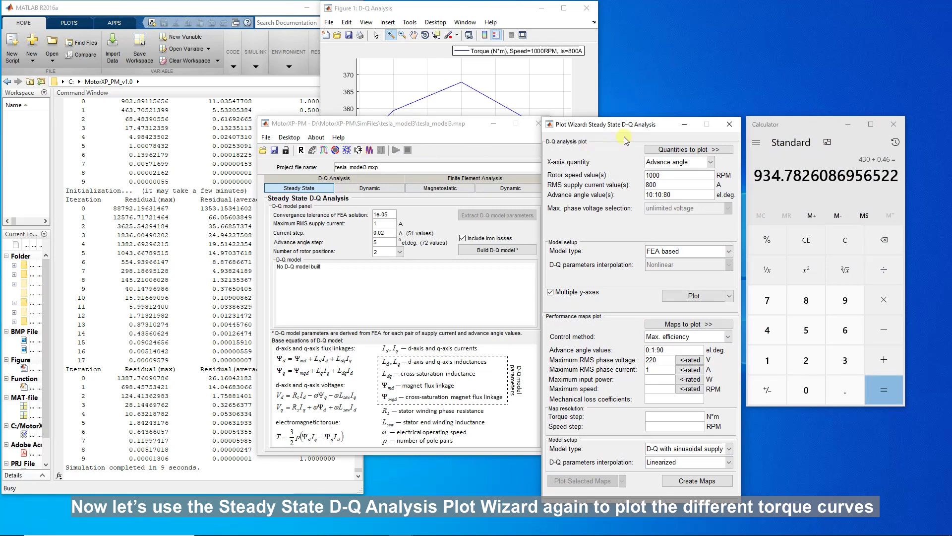
{"action": "double_click", "coordinate": [662, 185]}
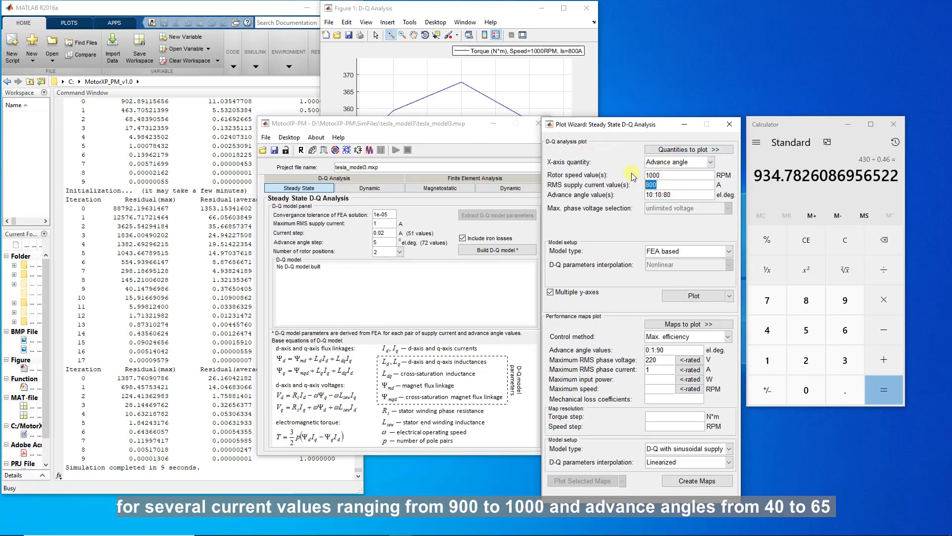
{"action": "type", "text": "900 950 1000"}
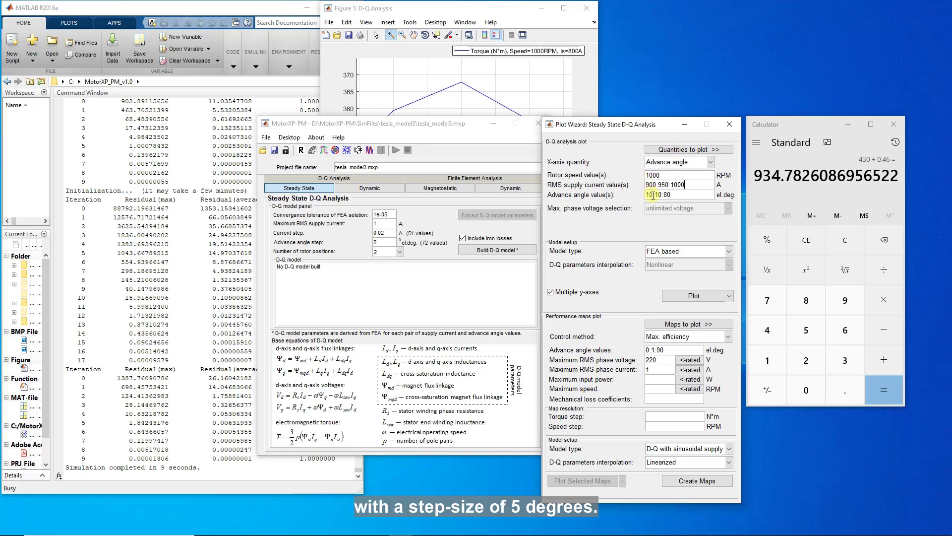
Step: Set the advance angle range to 40:5:65 and plot the torque curves
{"action": "left_click_drag", "start_coordinate": [653, 194], "coordinate": [632, 193]}
{"action": "type", "text": "40"}
{"action": "double_click", "coordinate": [659, 194]}
{"action": "double_click", "coordinate": [663, 195]}
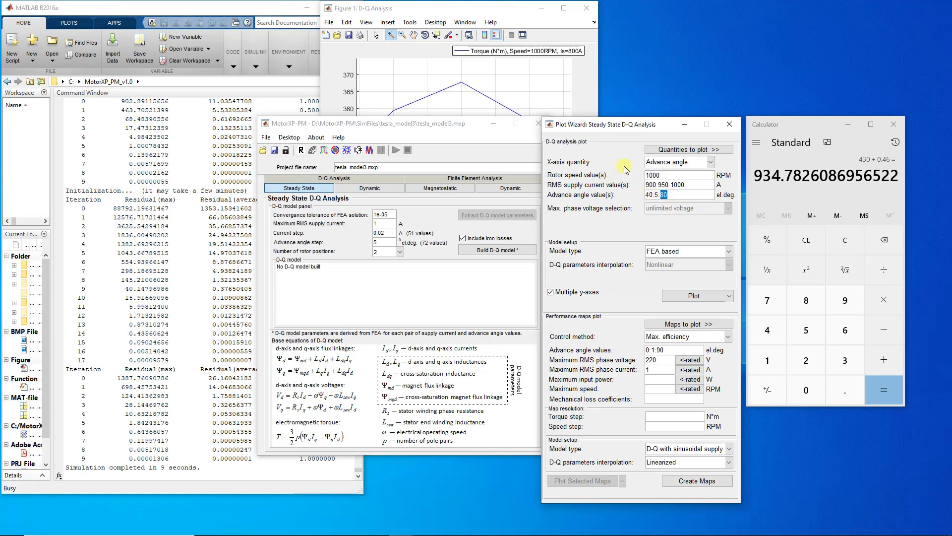
{"action": "type", "text": "65"}
{"action": "left_click", "coordinate": [658, 149]}
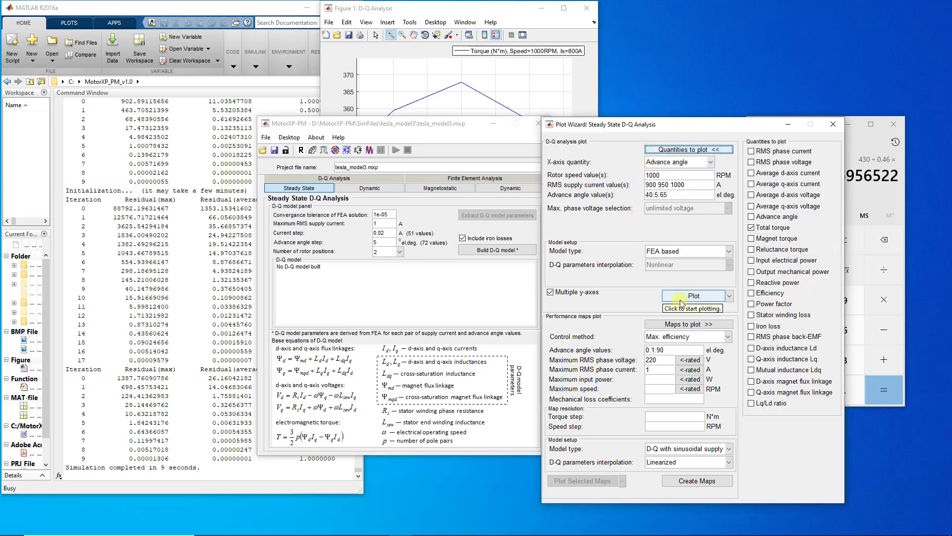
{"action": "left_click", "coordinate": [668, 293]}
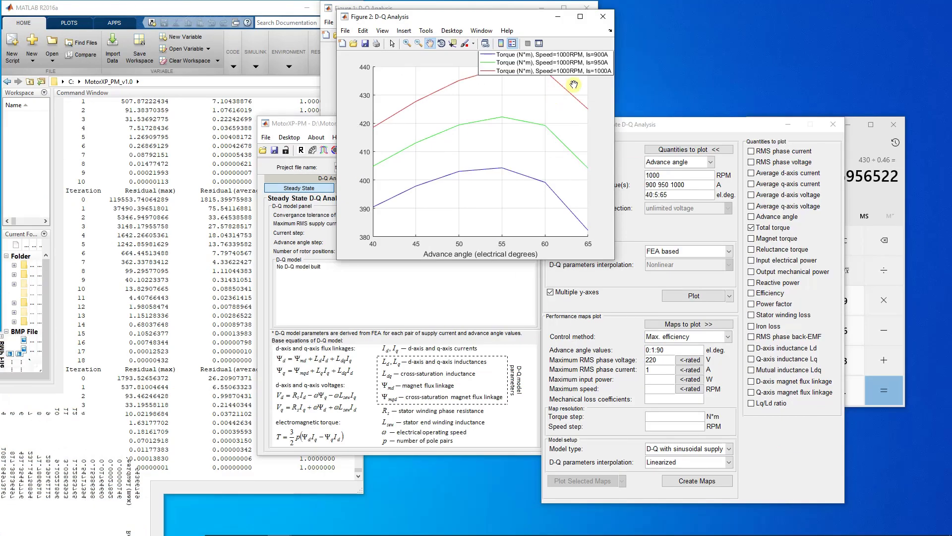
Step: Pan the 900–1000 A torque curves into view and move the Plot Wizard aside
{"action": "left_click_drag", "start_coordinate": [574, 84], "coordinate": [391, 217]}
{"action": "left_click", "coordinate": [406, 43]}
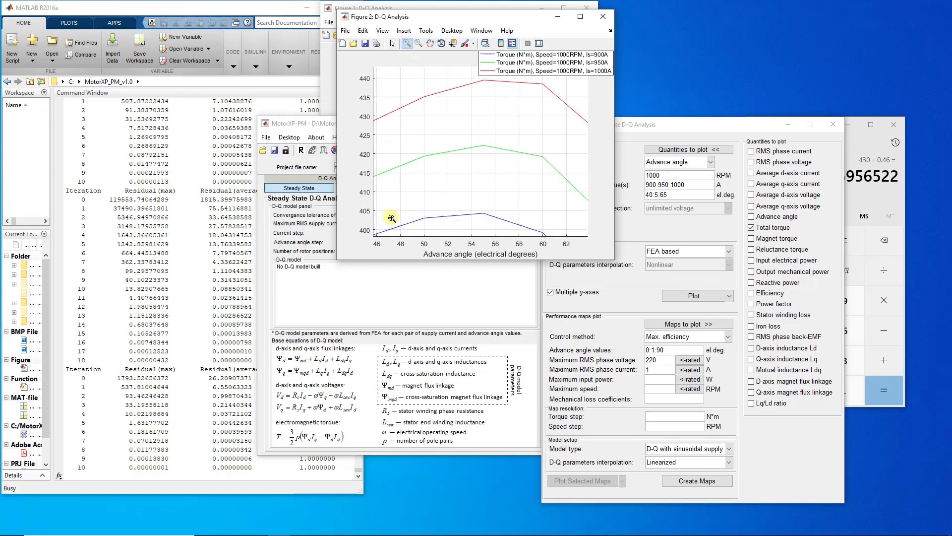
{"action": "left_click", "coordinate": [691, 124]}
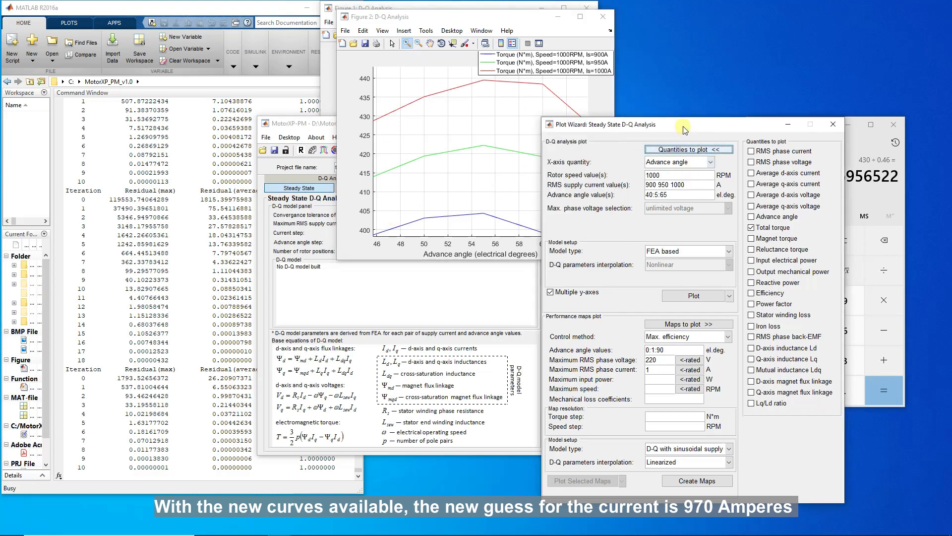
{"action": "left_click_drag", "start_coordinate": [684, 124], "coordinate": [758, 121]}
Step: Plot torque at 970 A over advance angles 53:1:59
{"action": "triple_click", "coordinate": [761, 182]}
{"action": "type", "text": "970"}
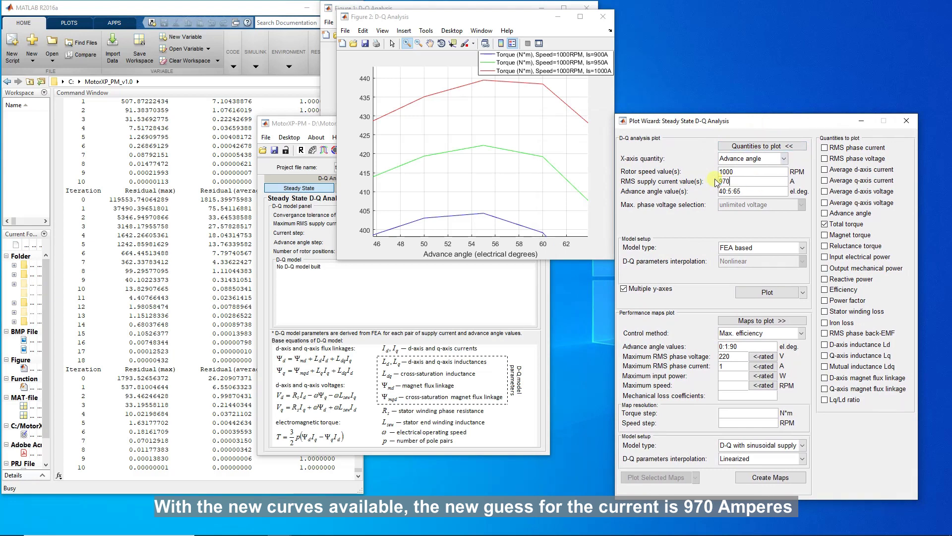
{"action": "left_click", "coordinate": [751, 191]}
{"action": "left_click_drag", "start_coordinate": [751, 192], "coordinate": [717, 192]}
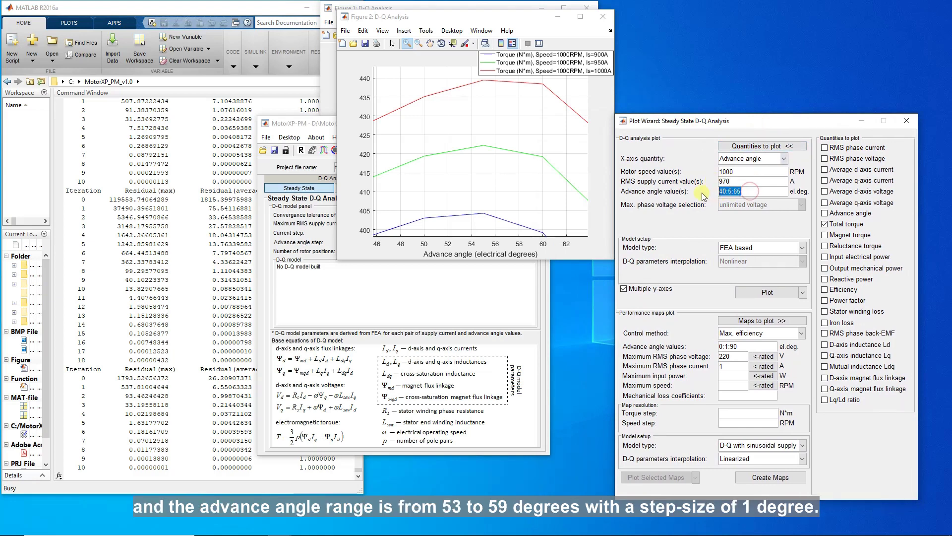
{"action": "type", "text": "53:1:59"}
{"action": "left_click", "coordinate": [768, 292]}
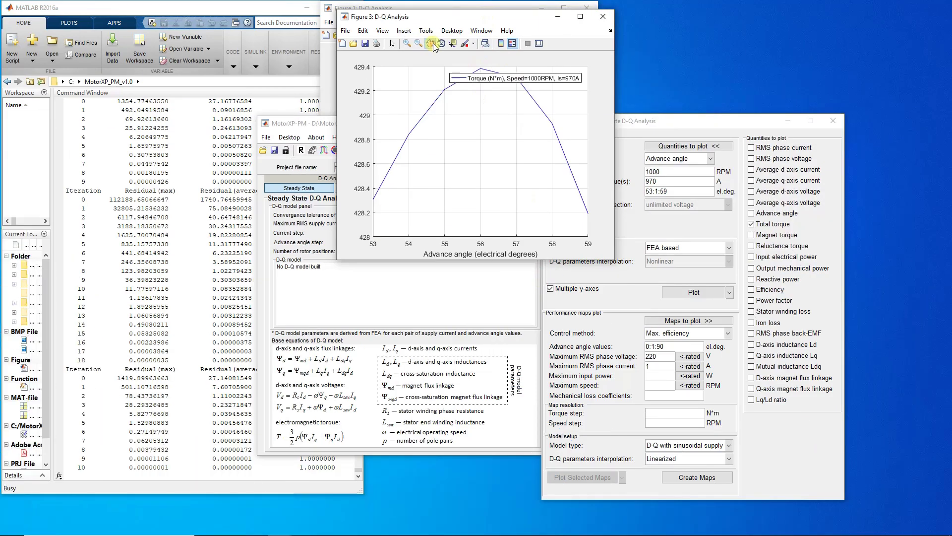
Step: Frame the 970 A curve peaking near 429.4 N·m at 56°, close the wizard, move the figure aside
{"action": "left_click", "coordinate": [431, 43]}
{"action": "left_click_drag", "start_coordinate": [496, 105], "coordinate": [497, 159]}
{"action": "left_click", "coordinate": [833, 120]}
{"action": "left_click_drag", "start_coordinate": [456, 17], "coordinate": [724, 94]}
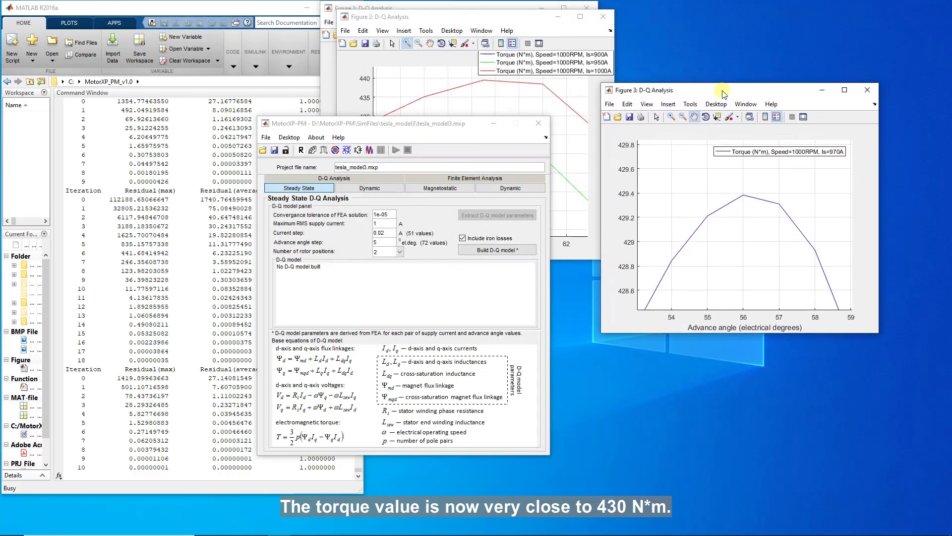
Step: Close Figures 2 and 1 and choose the high-accuracy 8-points-per-cogging magnetostatic setup
{"action": "left_click", "coordinate": [603, 16]}
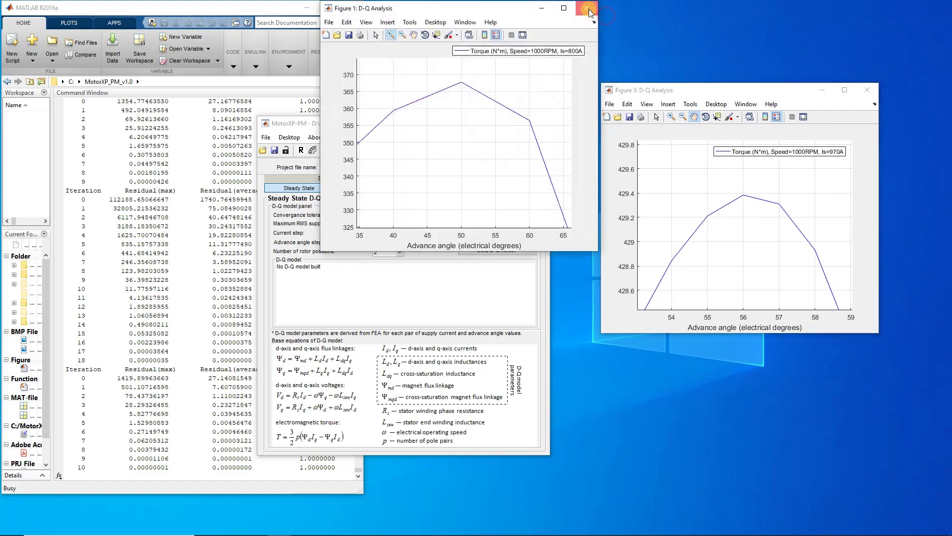
{"action": "left_click", "coordinate": [588, 9]}
{"action": "left_click", "coordinate": [443, 189]}
{"action": "left_click", "coordinate": [448, 262]}
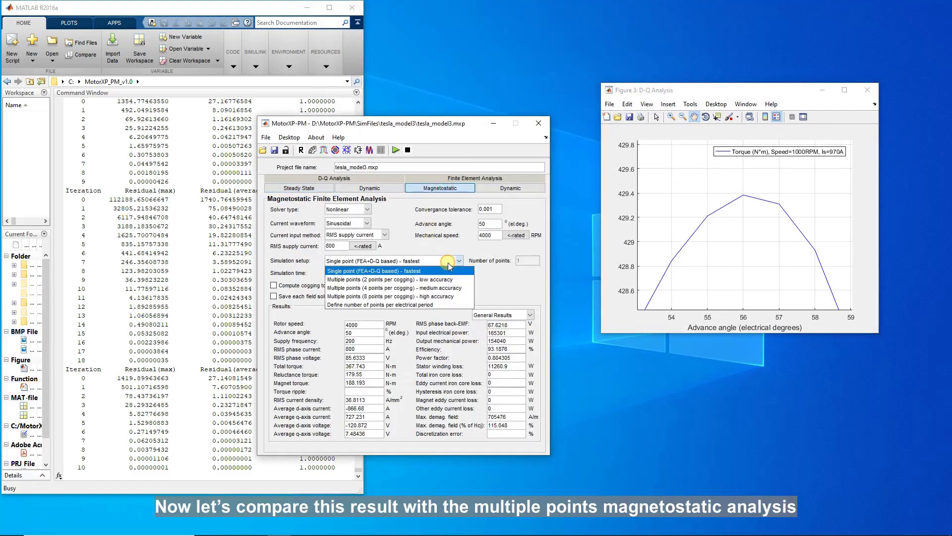
{"action": "left_click", "coordinate": [449, 296]}
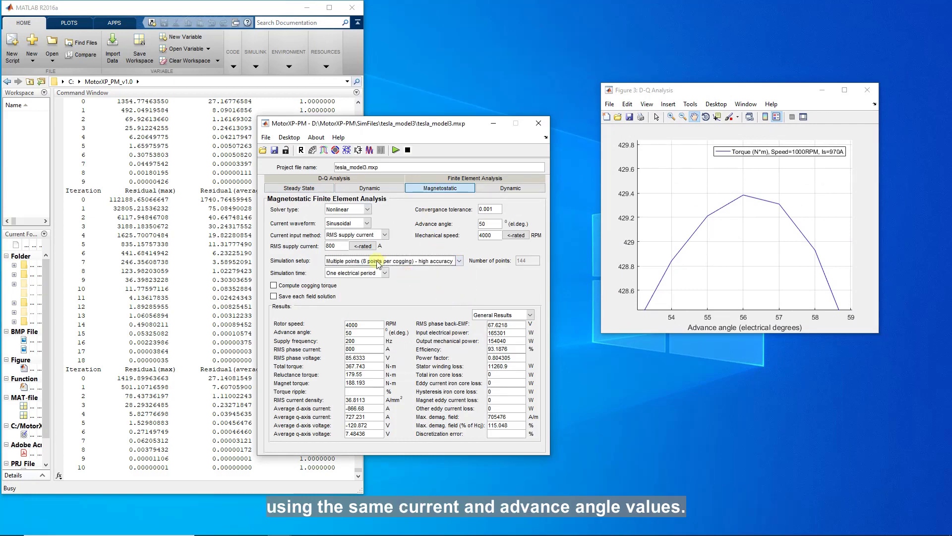
Step: Set RMS supply current to 970 A and the advance angle to 56°
{"action": "double_click", "coordinate": [343, 246]}
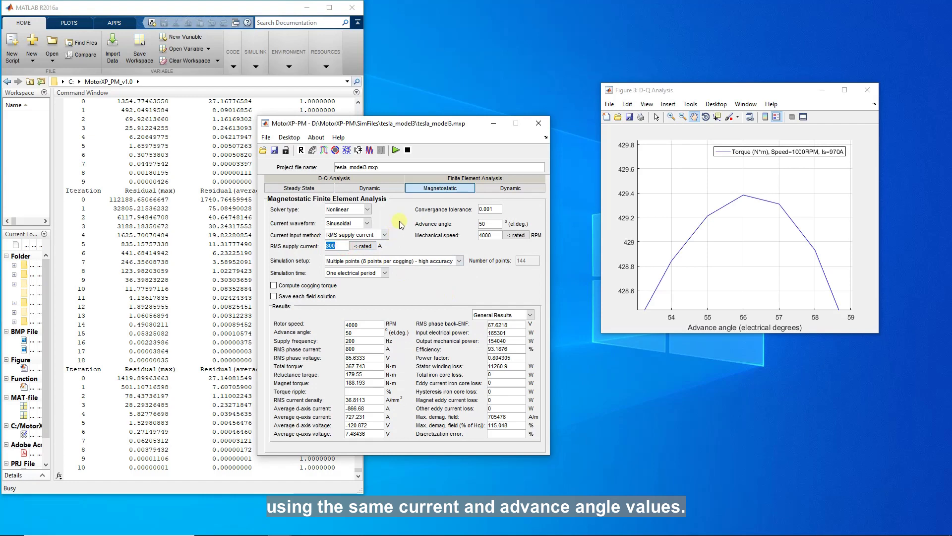
{"action": "type", "text": "970"}
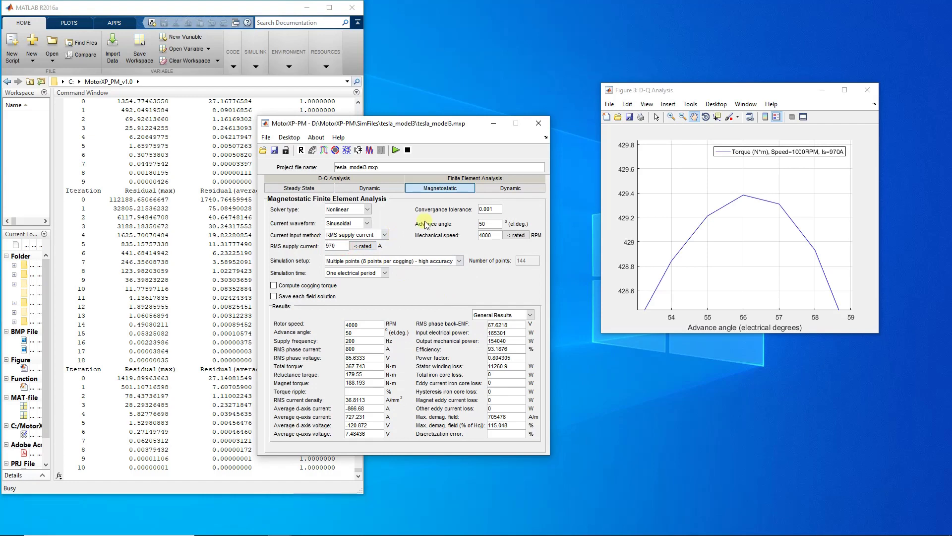
{"action": "double_click", "coordinate": [488, 224]}
Step: Set a 56° advance angle, run the 970 A analysis, and mark the 434.984 N·m torque
{"action": "type", "text": "56"}
{"action": "left_click", "coordinate": [396, 150]}
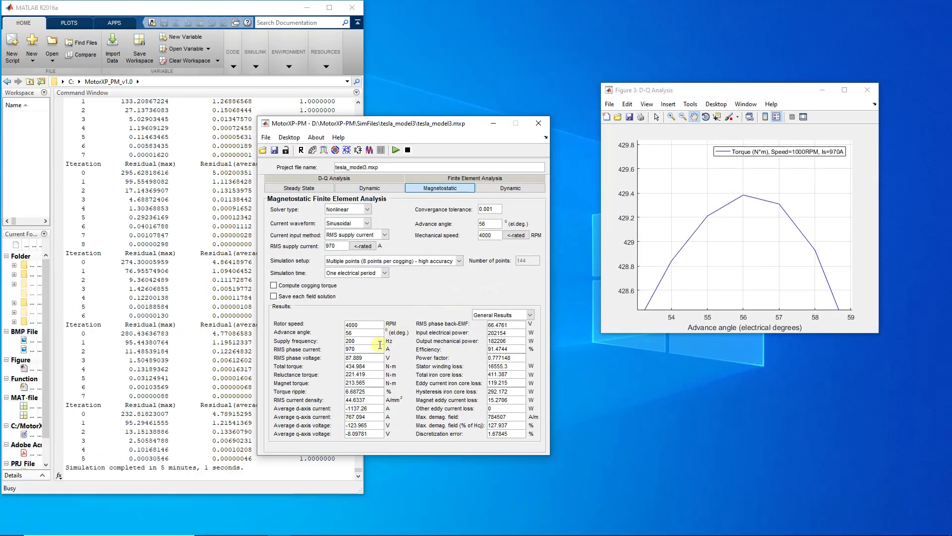
{"action": "left_click_drag", "start_coordinate": [381, 366], "coordinate": [338, 365]}
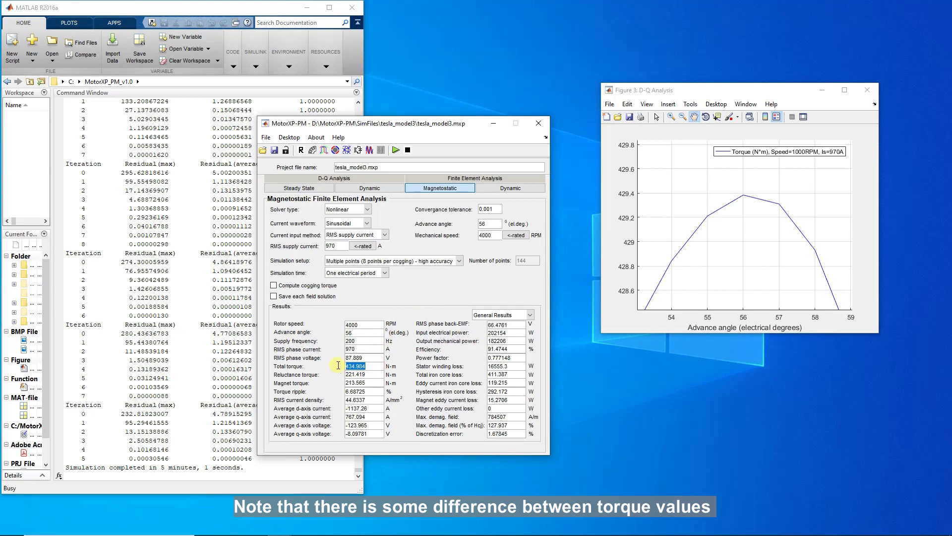